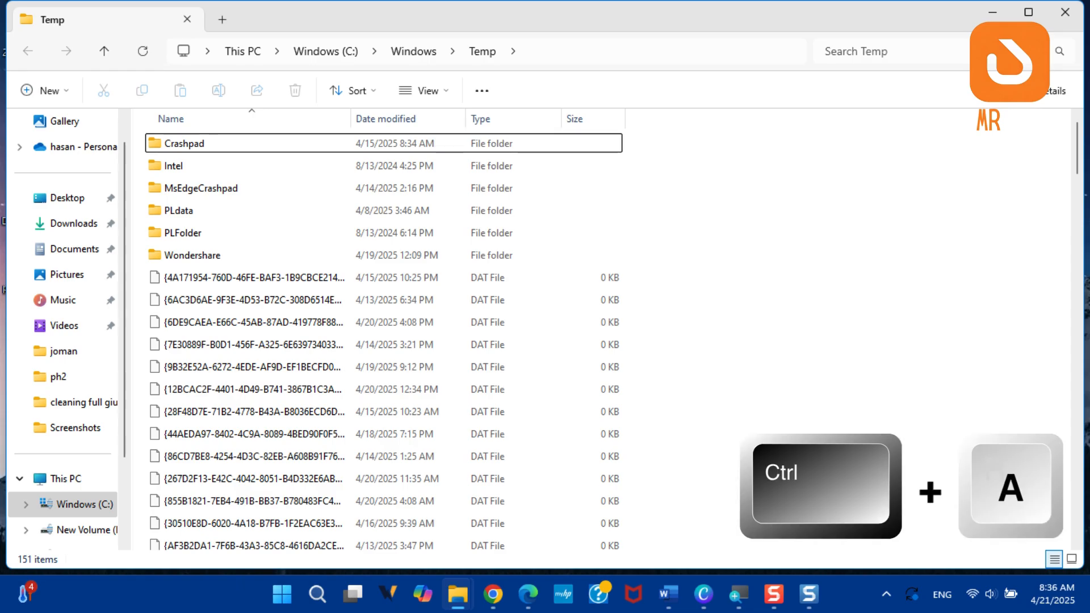
Delete all files and folders in the C:\Windows\Temp folder, skipping the Wondershare folder that is in use
key(ctrl+a)
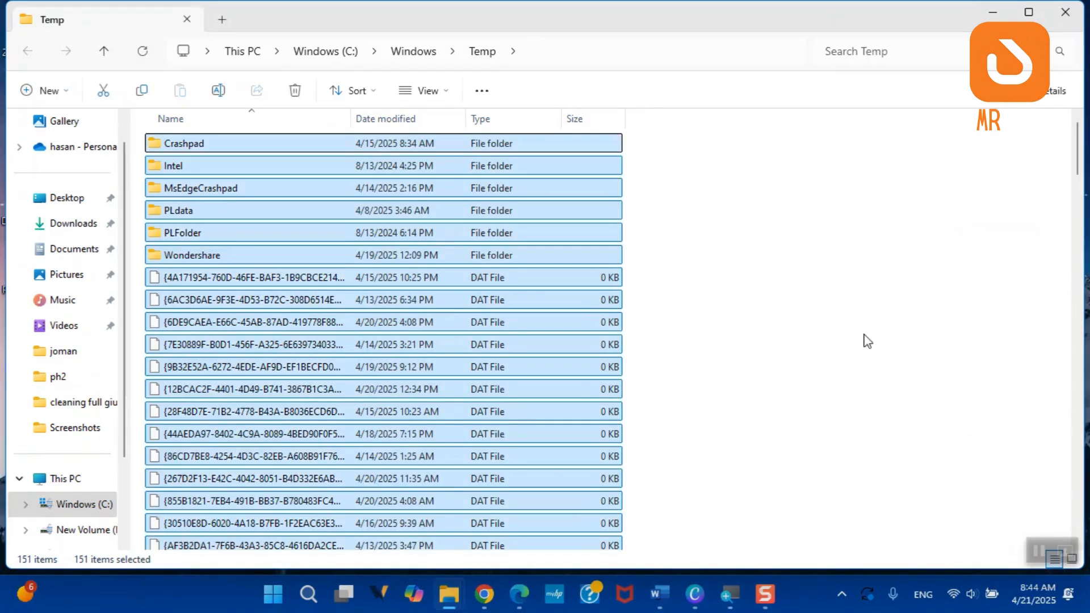
key(Delete)
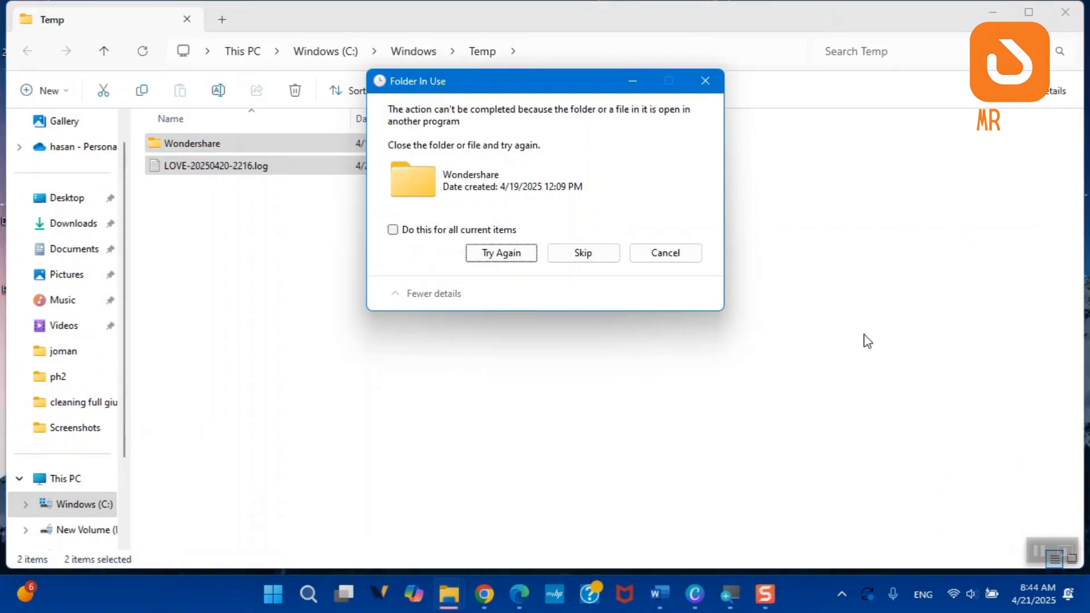
click(591, 254)
click(692, 260)
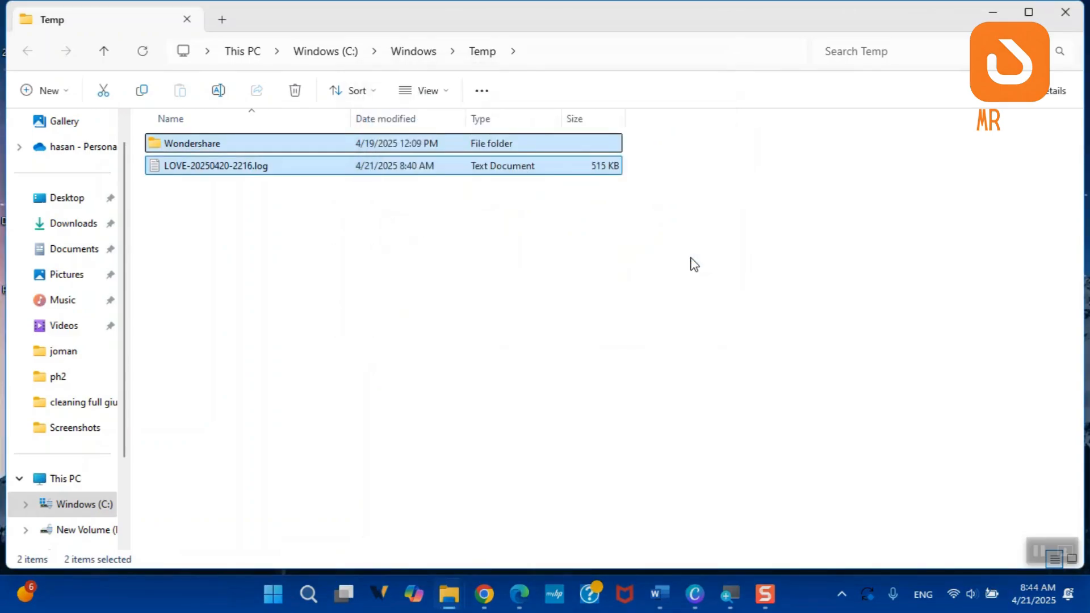
Open the user's temporary files folder by running %temp%
key(super+r)
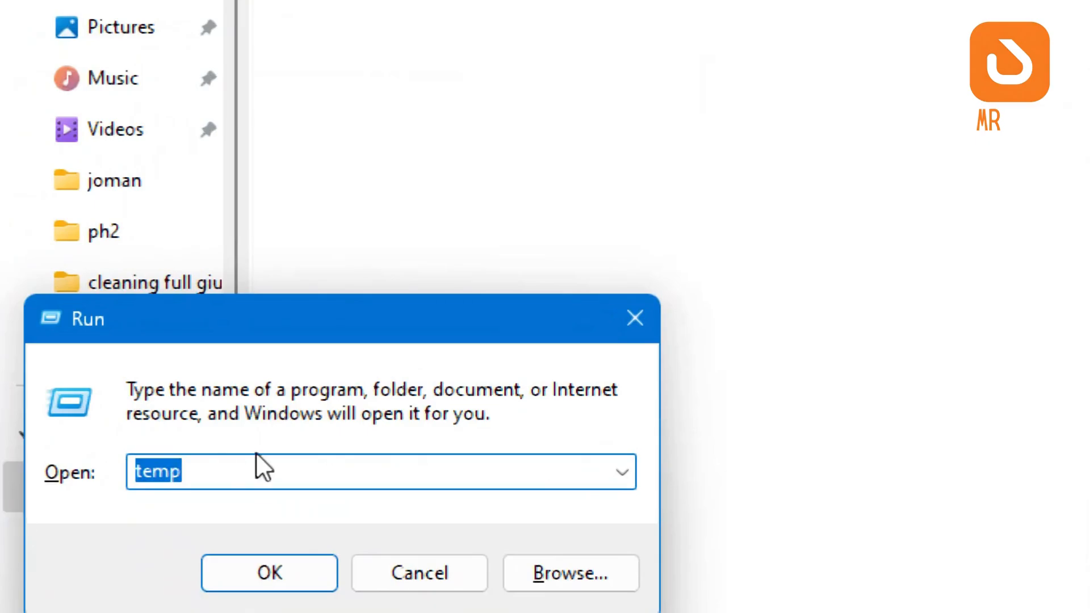
text(%)
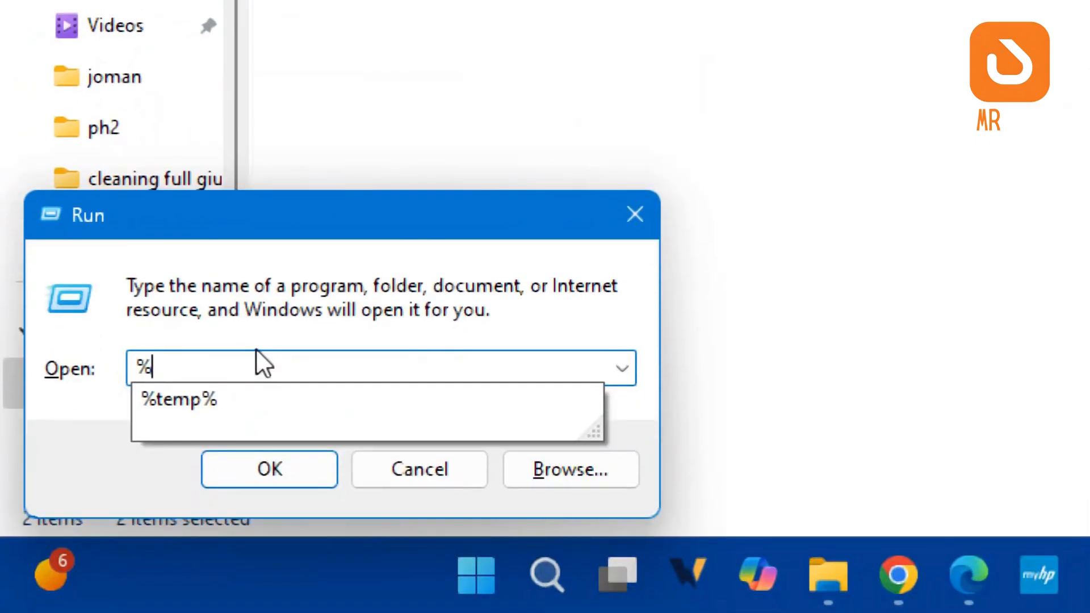
text(temp%)
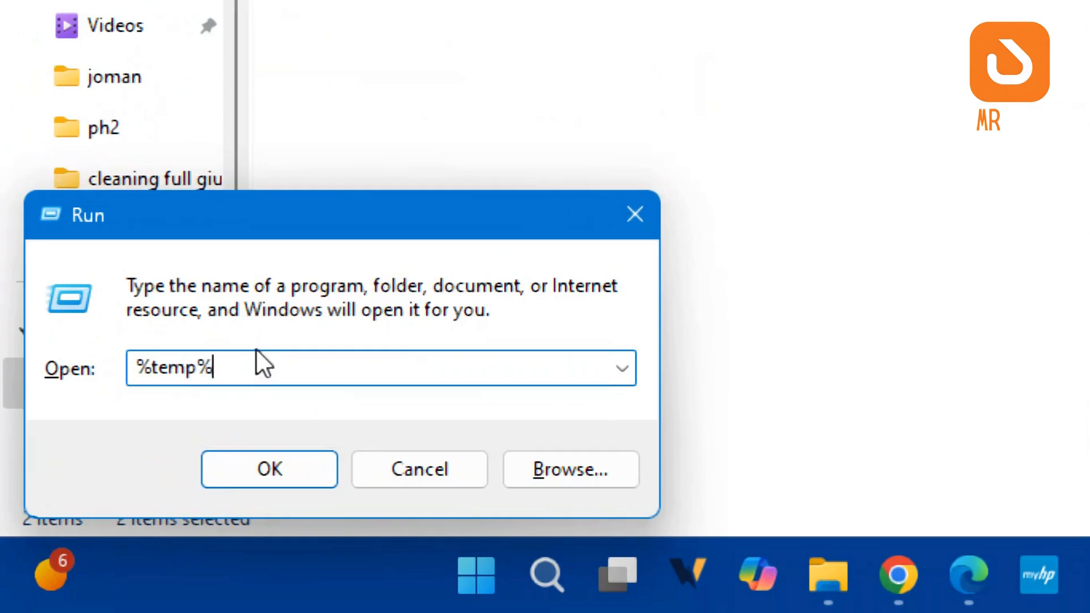
click(297, 472)
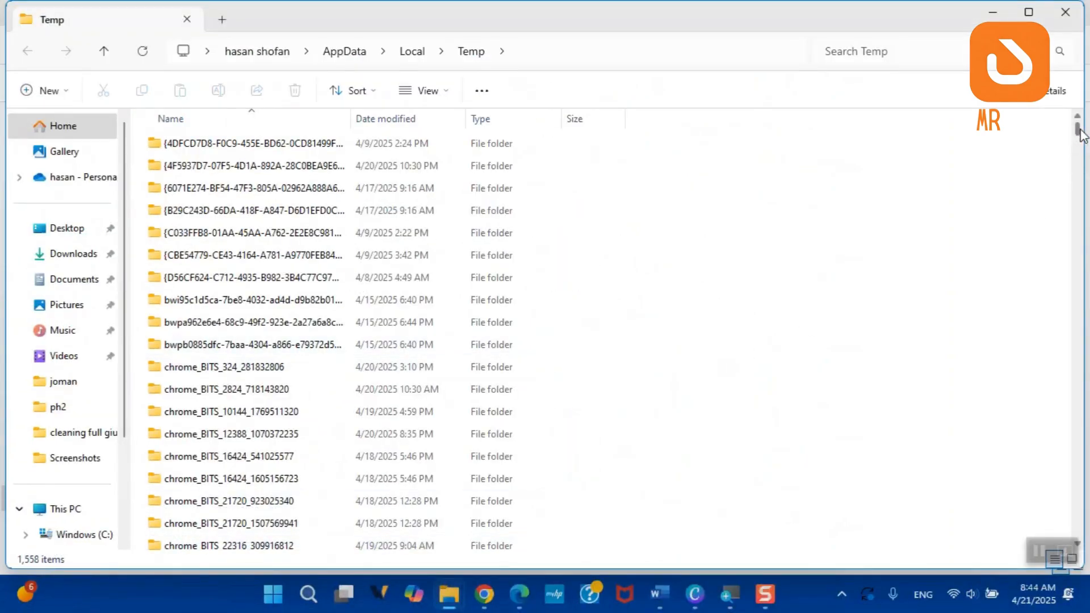
Check the size and contents of the user's Temp folder in its properties
drag(1077, 132, 1051, 151)
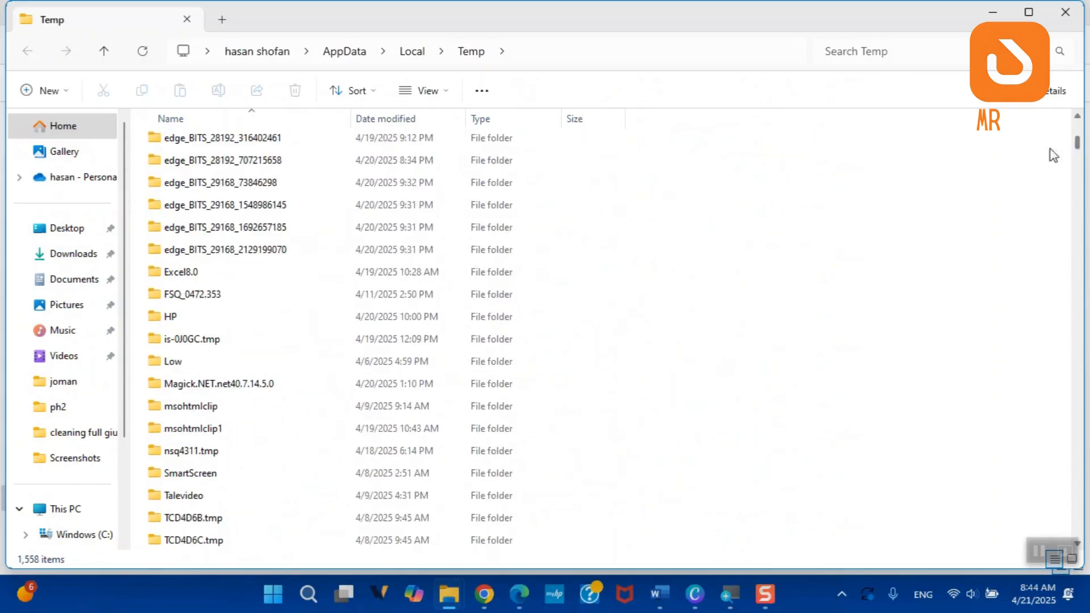
right_click(978, 322)
click(842, 368)
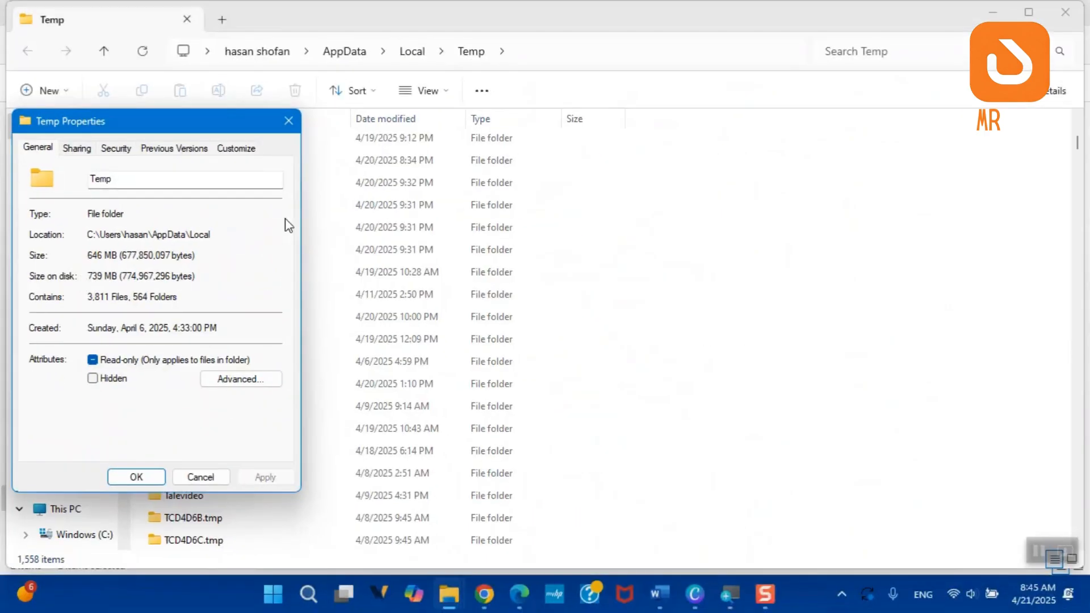
click(289, 120)
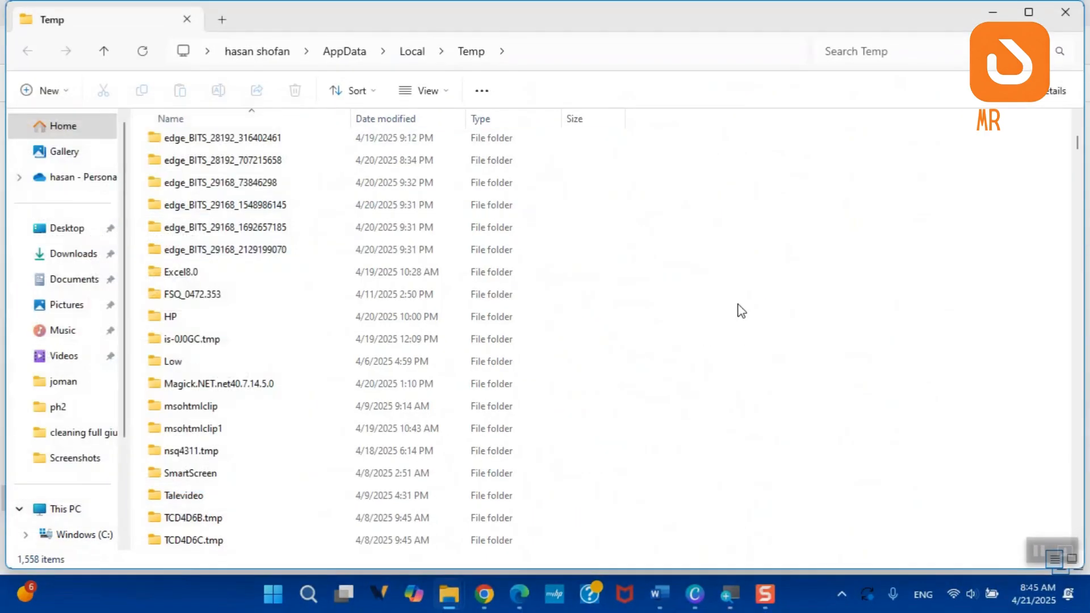
Delete everything in the user's Temp folder, skipping all current items that require administrator permission
key(ctrl+a)
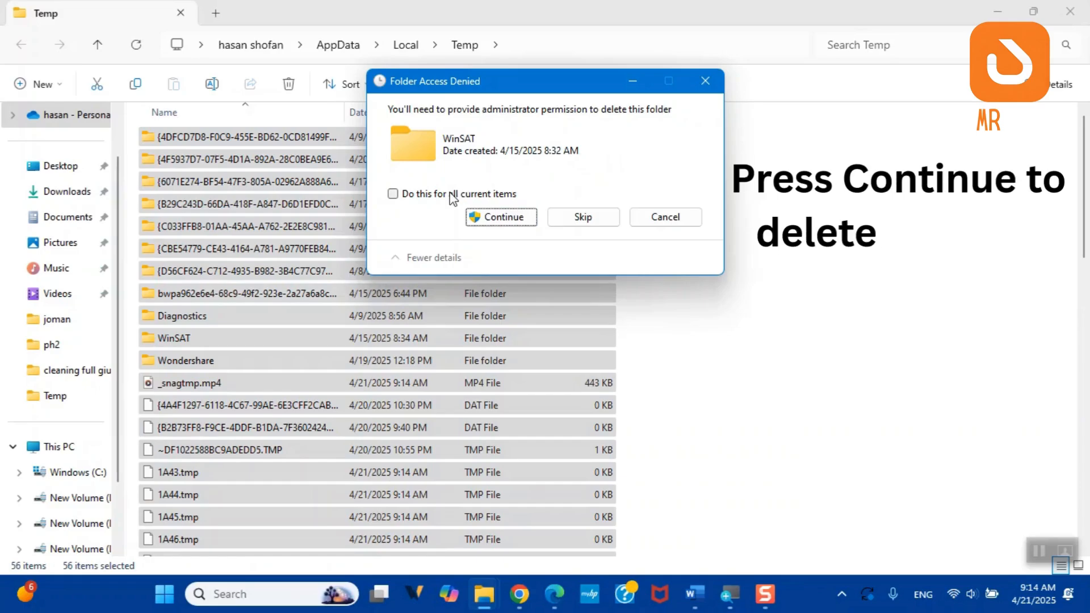
click(453, 196)
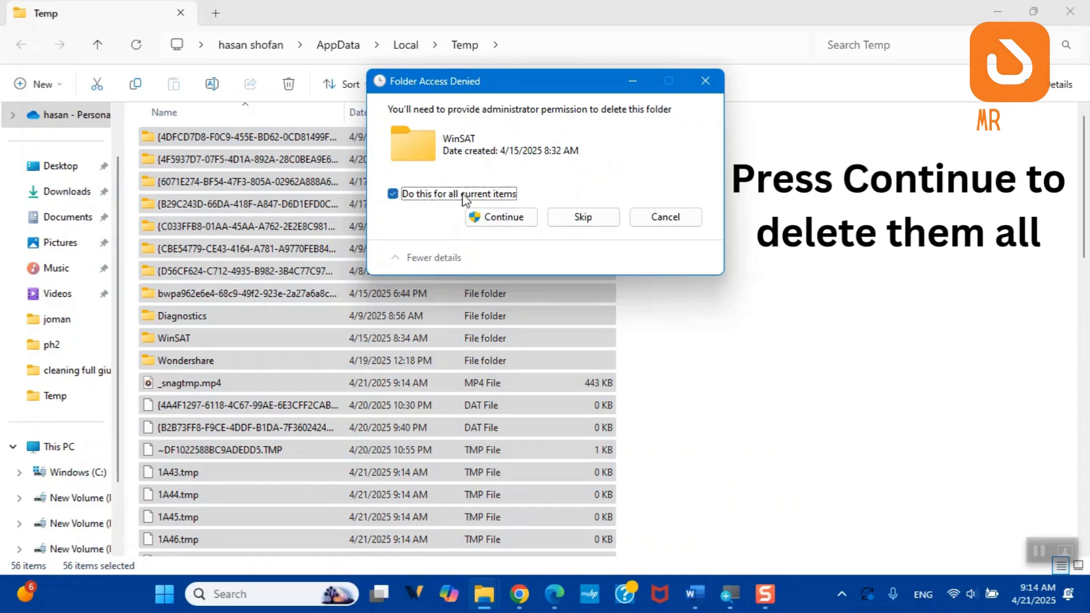
click(590, 220)
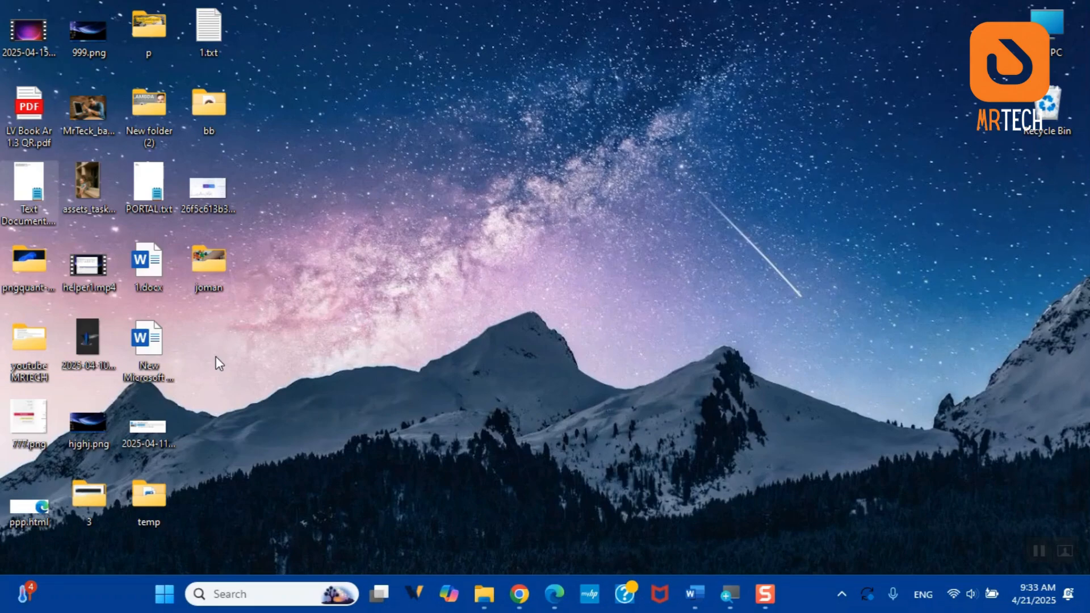
Run prefetch to open the Prefetch folder, grant permanent access to it, and maximize its window
key(super+r)
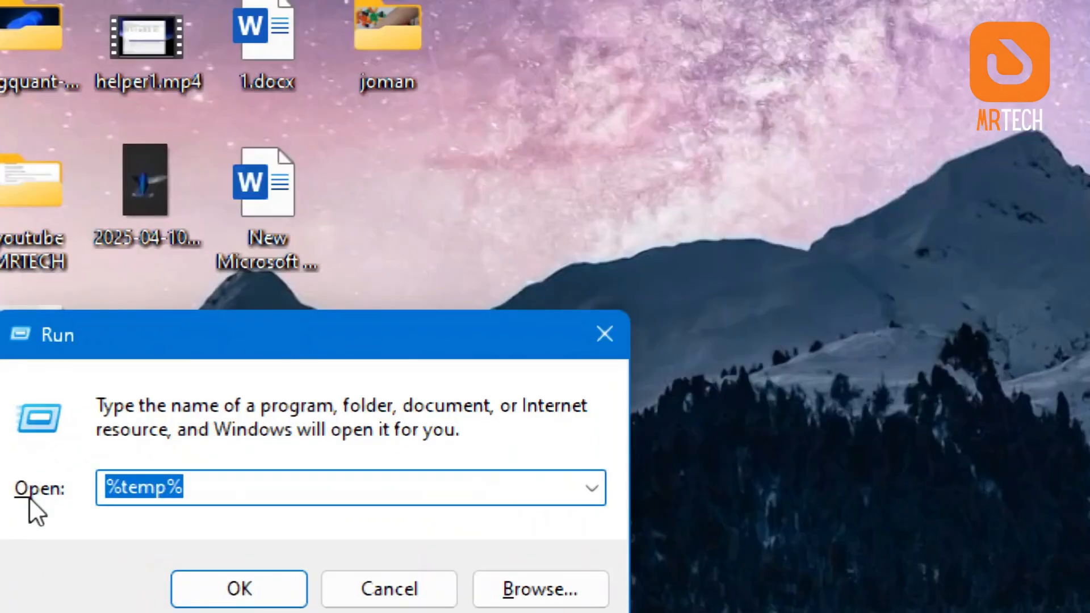
text(pre)
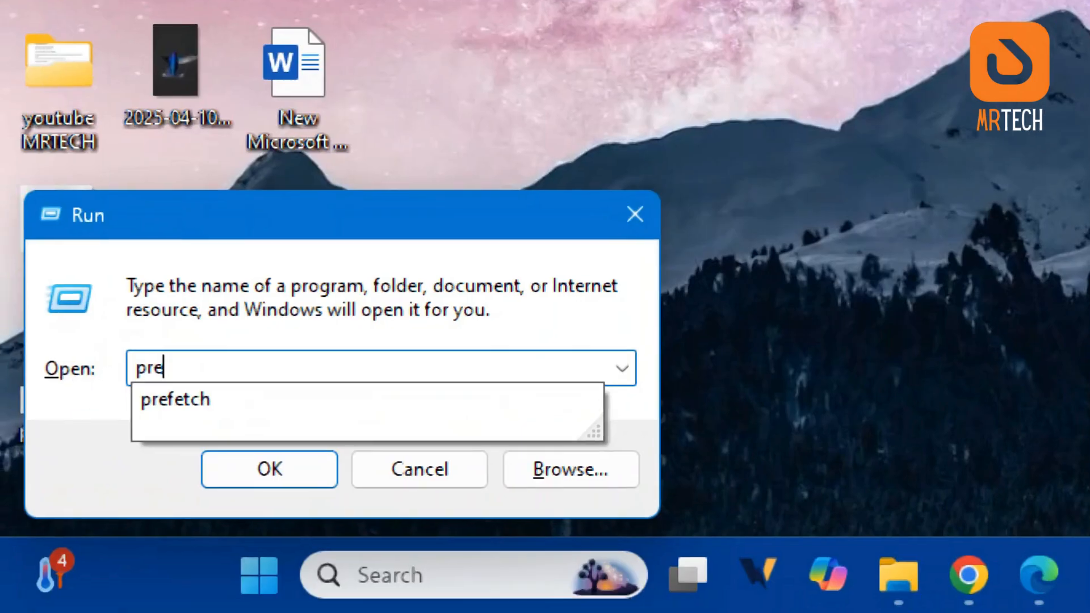
key(Down)
key(Return)
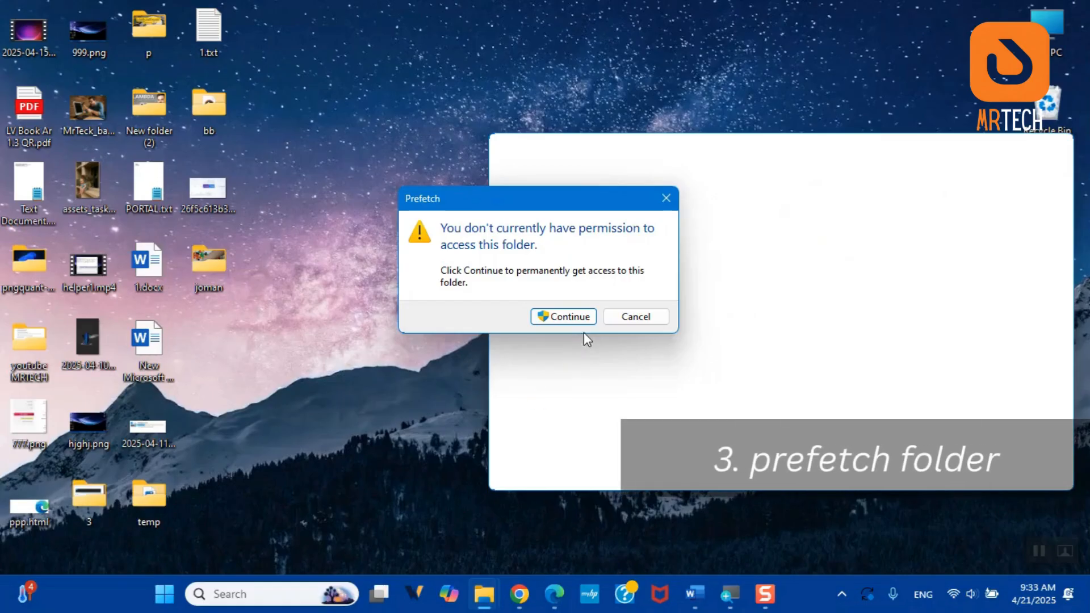
click(584, 316)
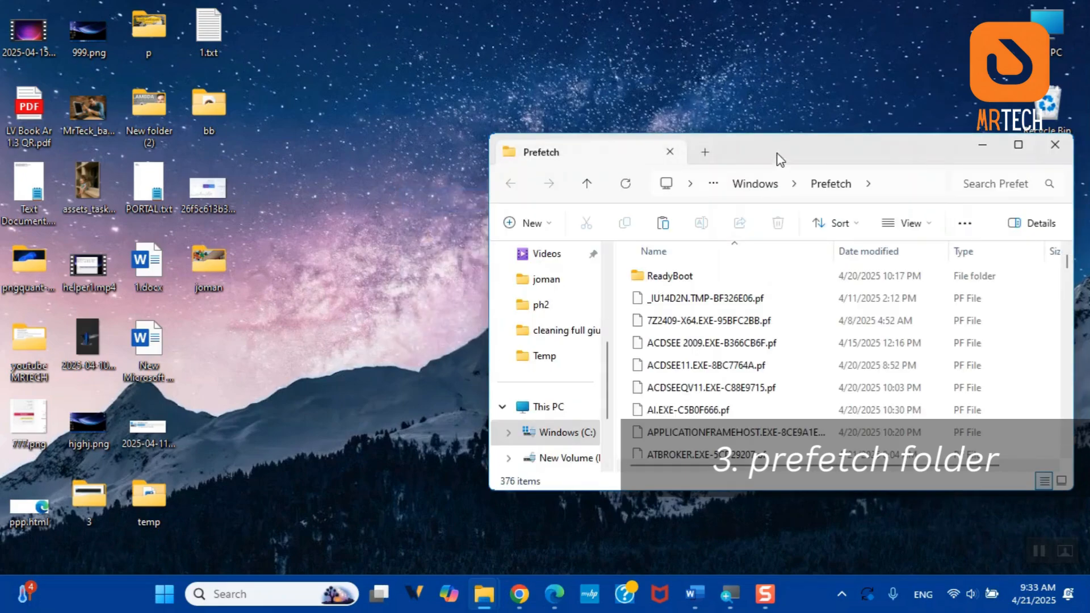
double_click(777, 158)
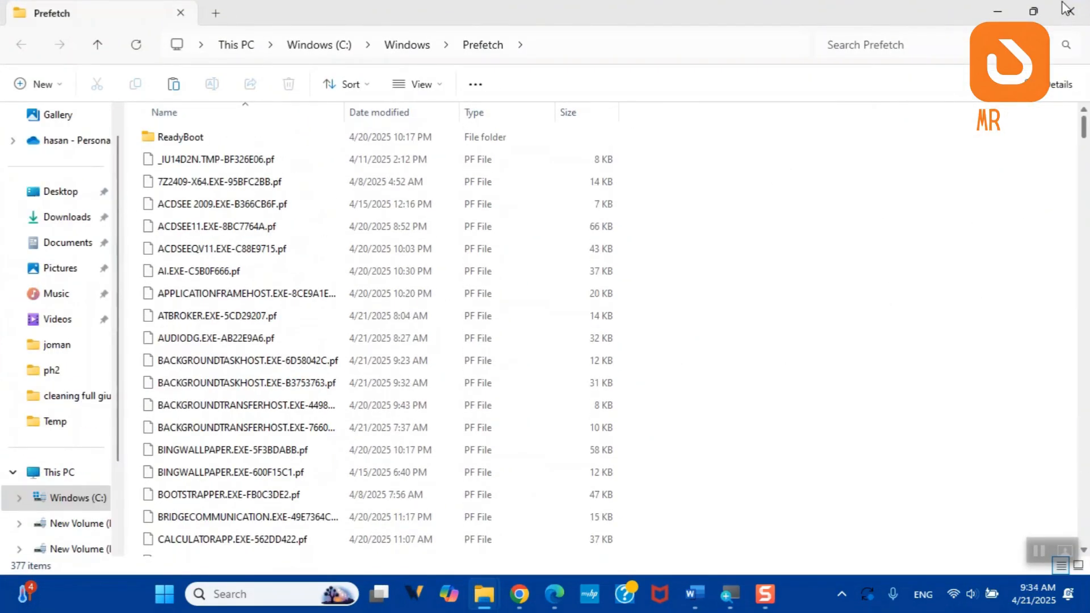
Check the size and contents of the Prefetch folder in its properties
right_click(912, 267)
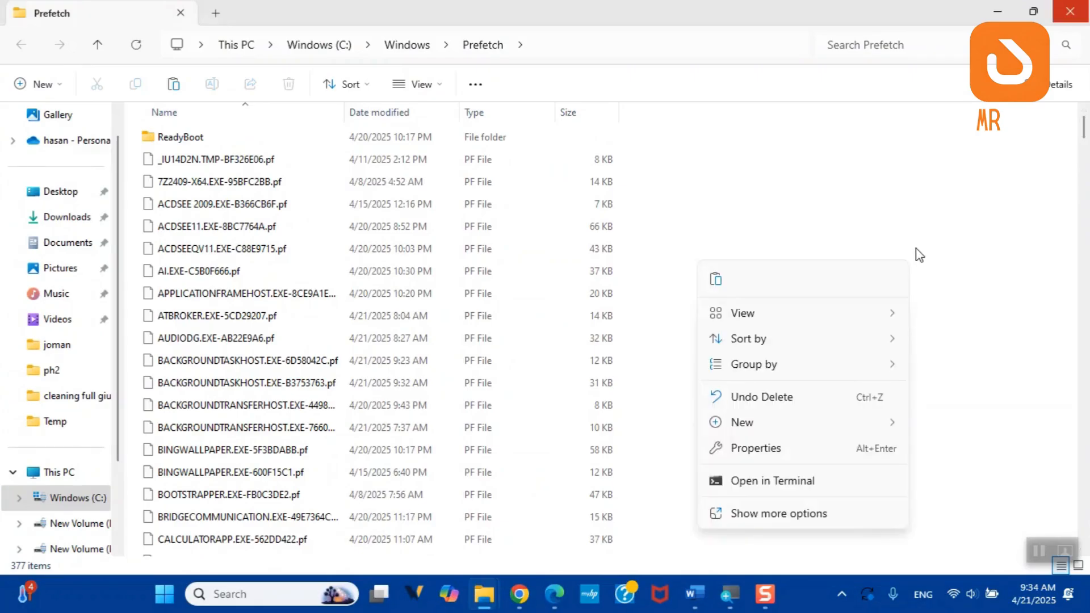
click(781, 450)
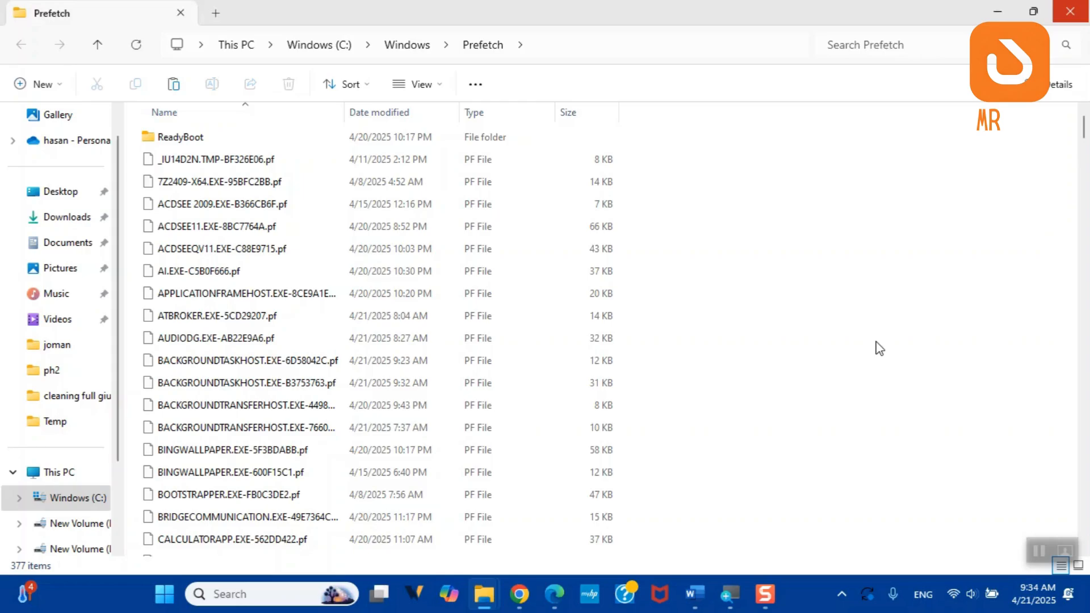
right_click(879, 347)
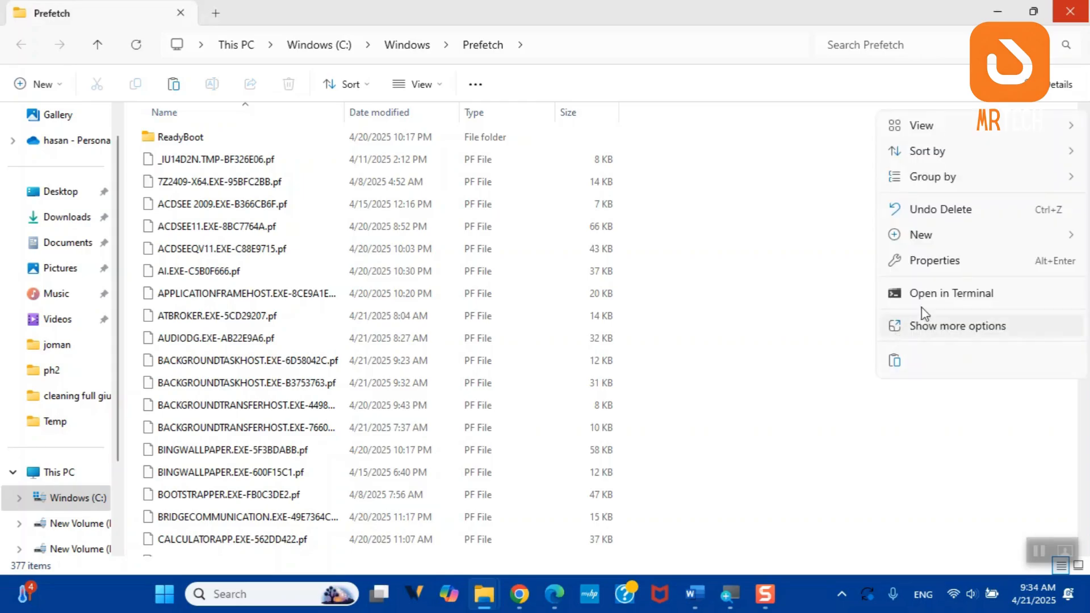
click(927, 260)
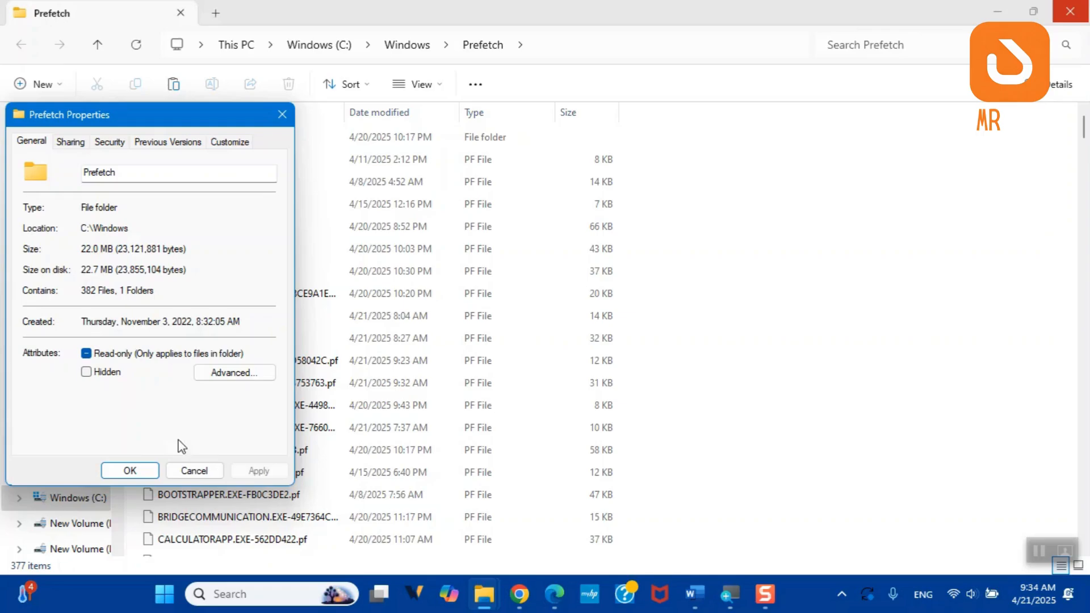
click(195, 470)
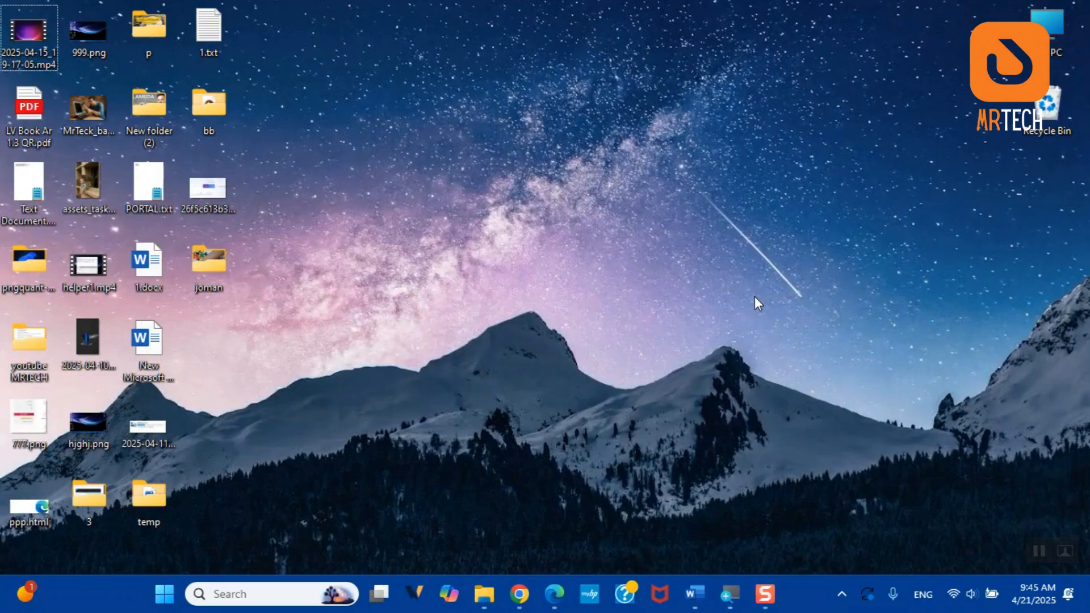
Launch Disk Cleanup by running cleanmgr
key(super+r)
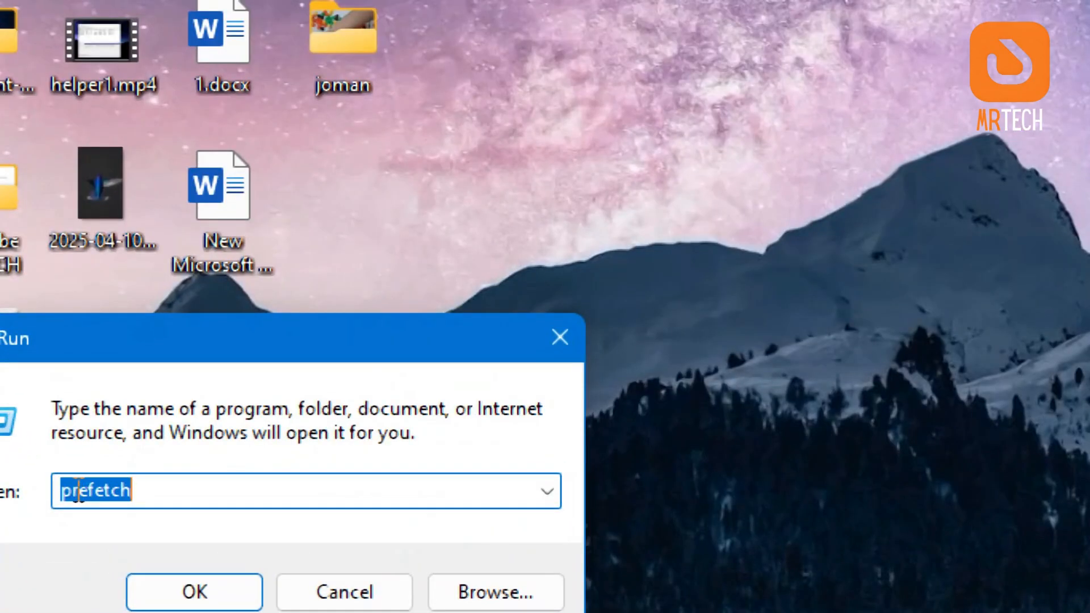
text(cl)
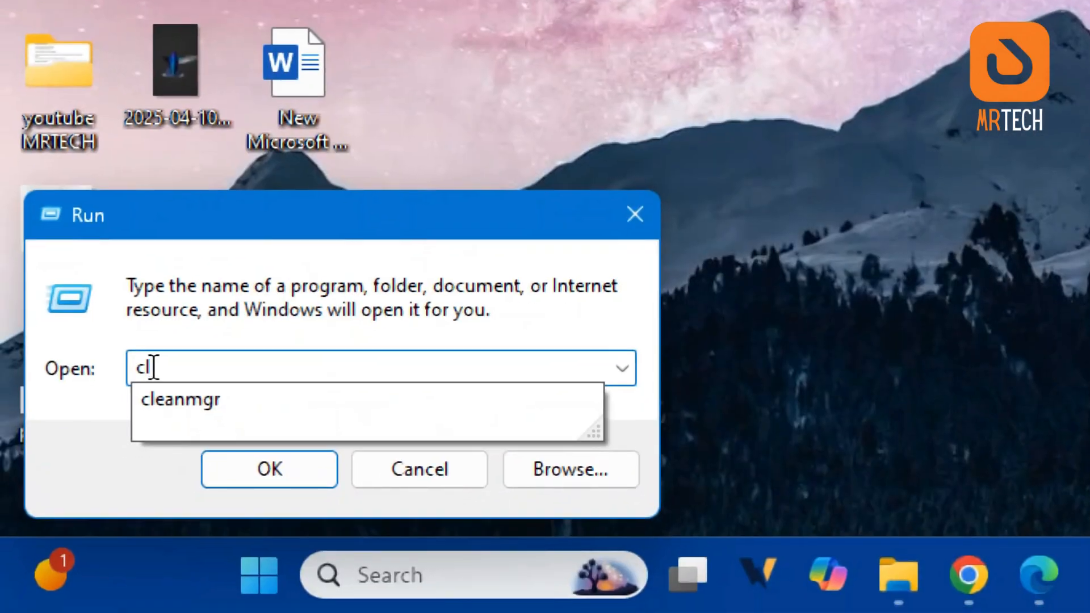
click(197, 399)
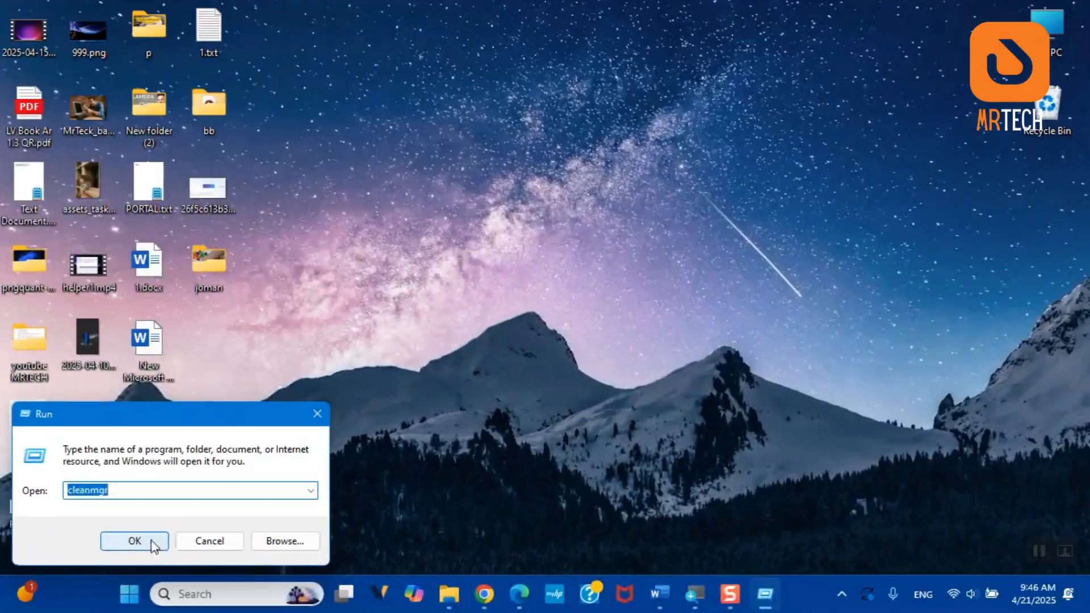
click(233, 477)
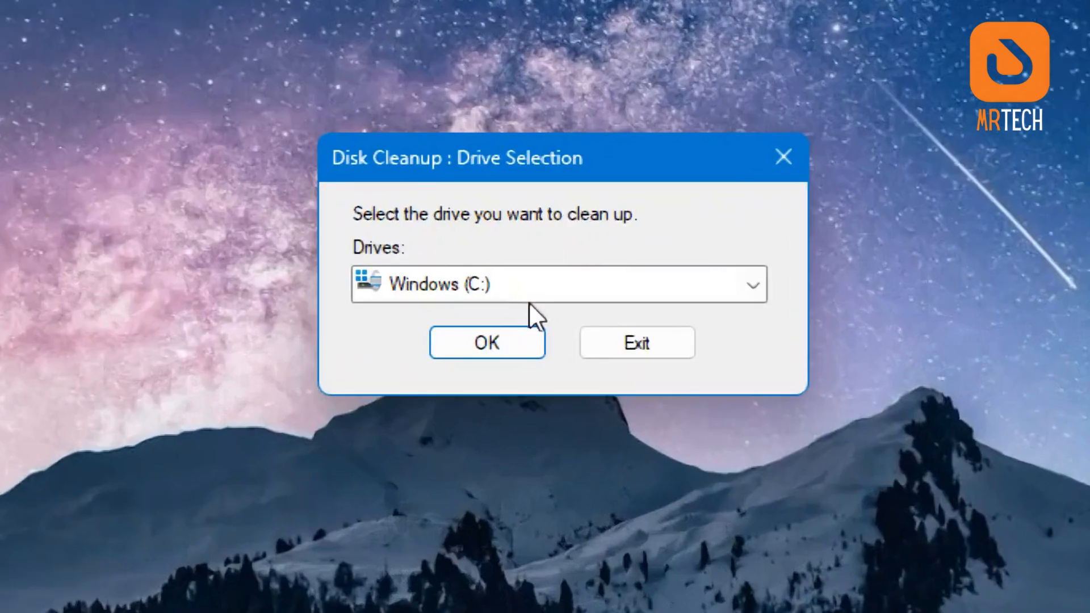
Choose Windows (C:) as the drive to clean up and start its scan
click(527, 295)
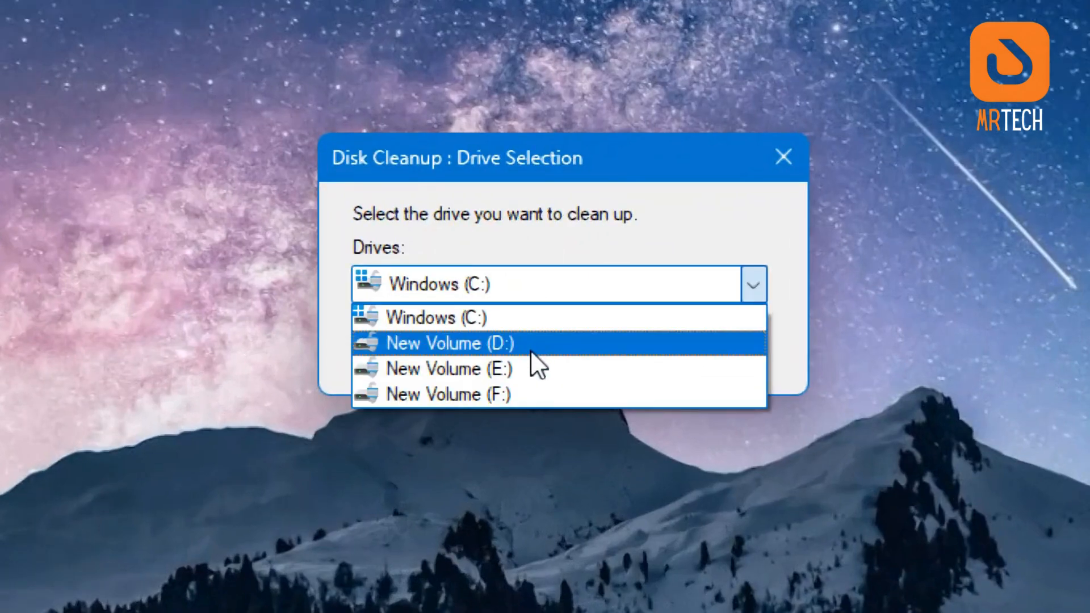
click(513, 313)
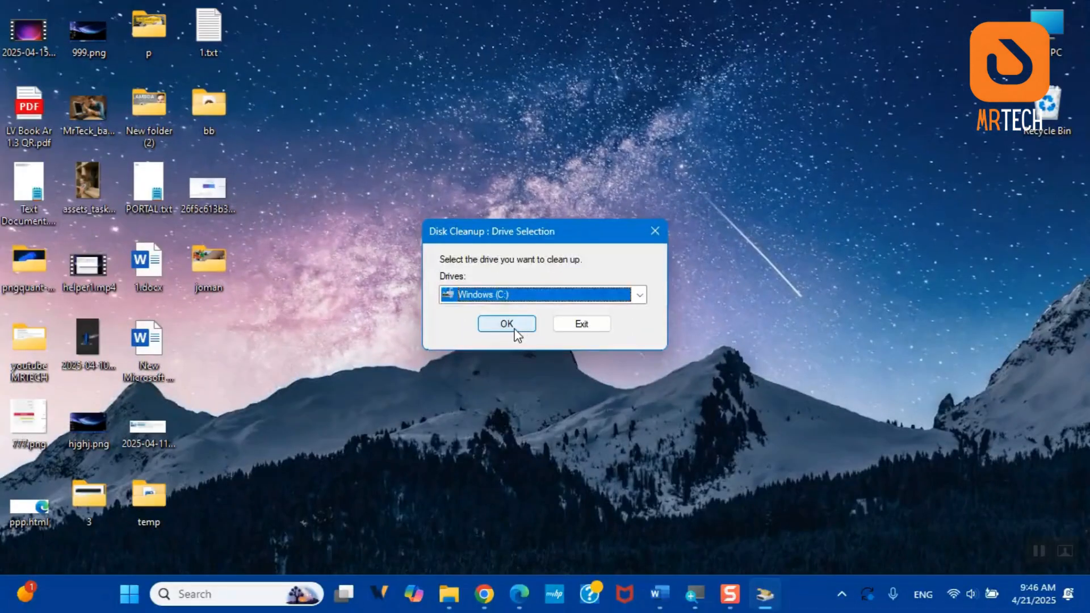
click(517, 352)
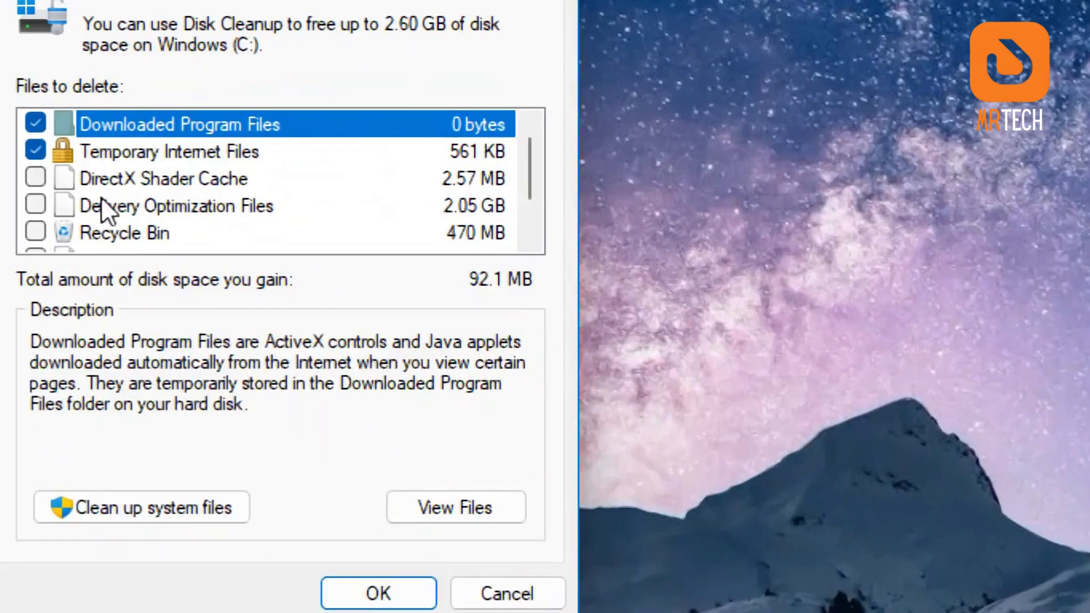
Review the file category descriptions and mark Delivery Optimization Files, DirectX Shader Cache and Recycle Bin for deletion
click(476, 151)
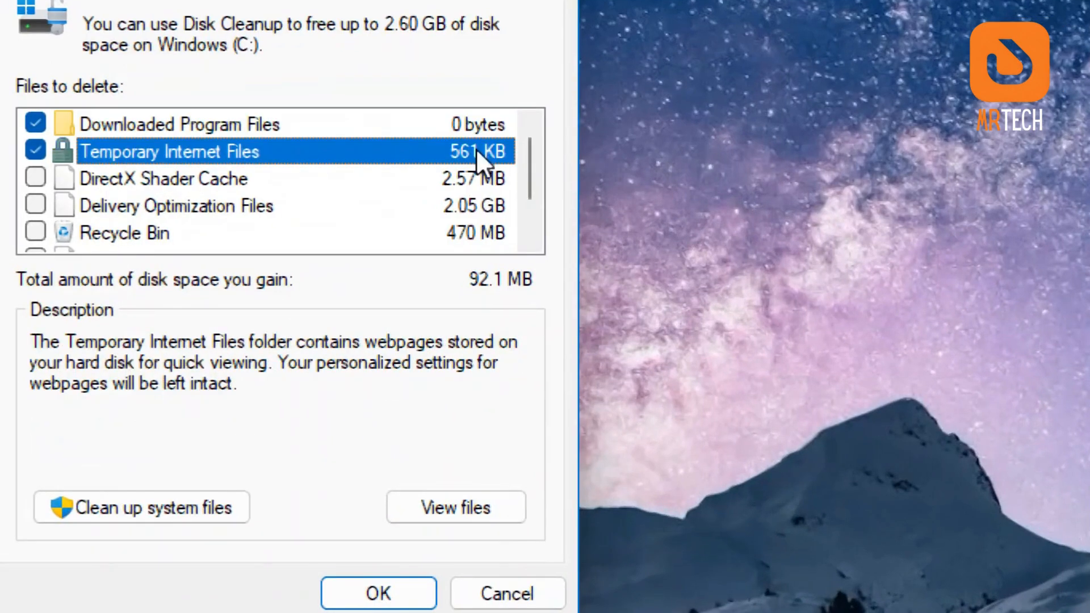
click(482, 179)
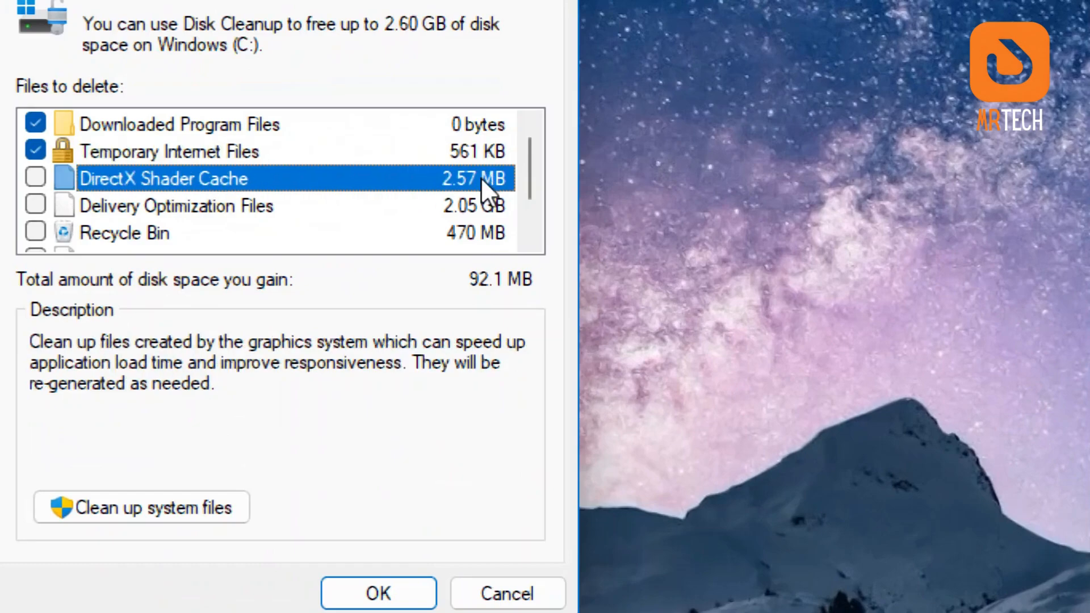
click(493, 204)
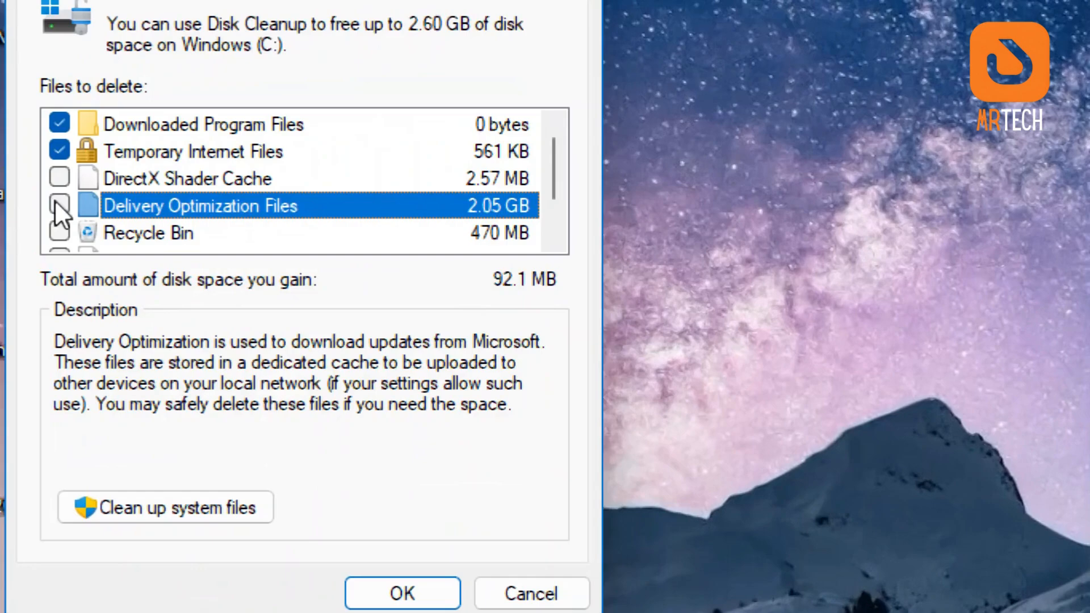
click(54, 200)
click(57, 176)
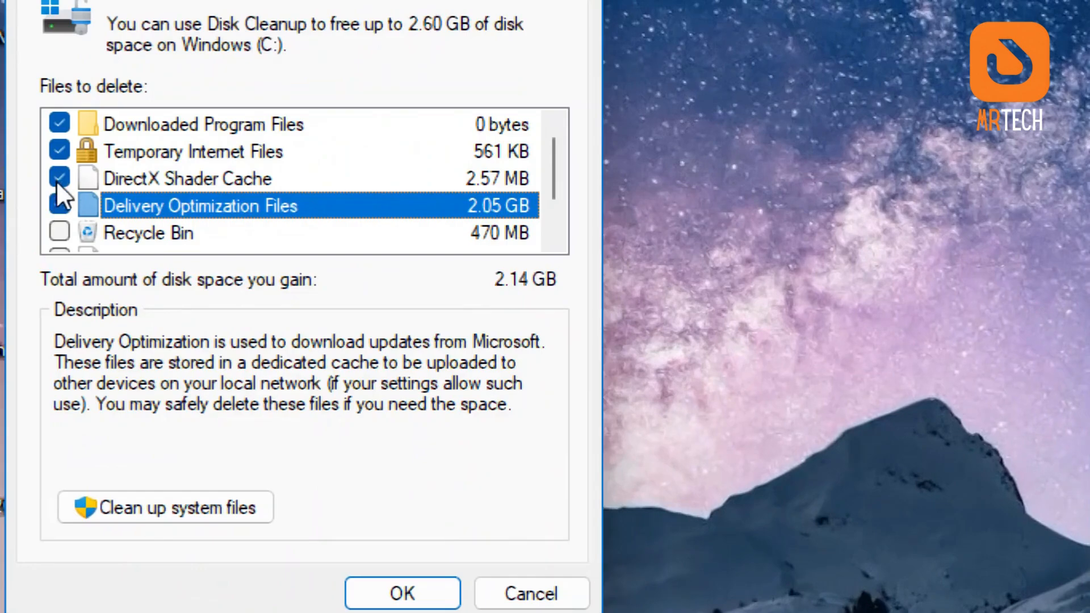
click(60, 231)
scroll(229, 206, down, 1)
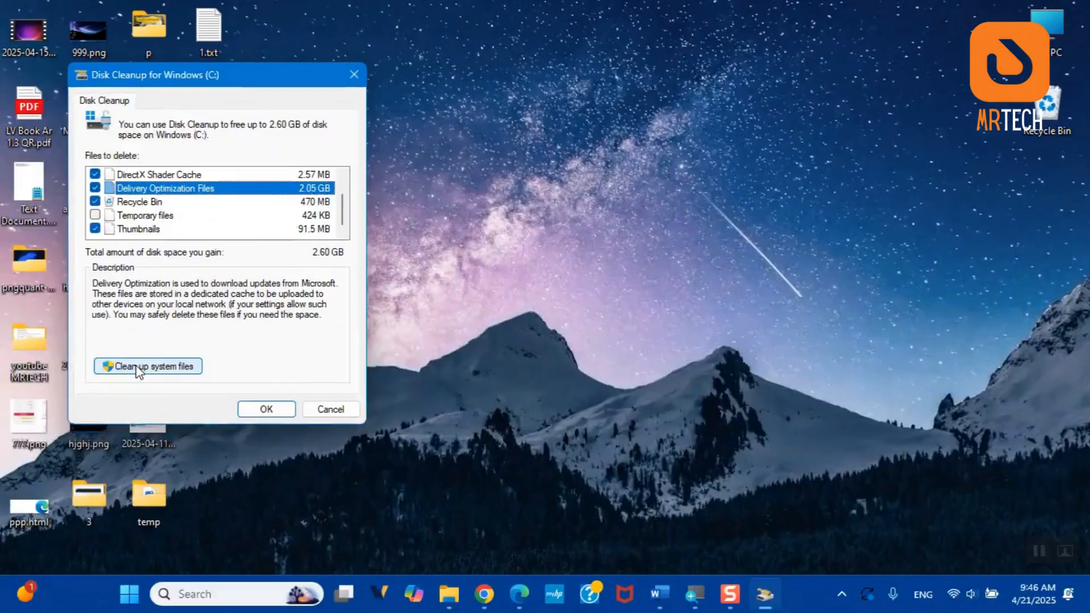
Extend Disk Cleanup to system files and start the scan of the Windows (C:) drive
click(140, 506)
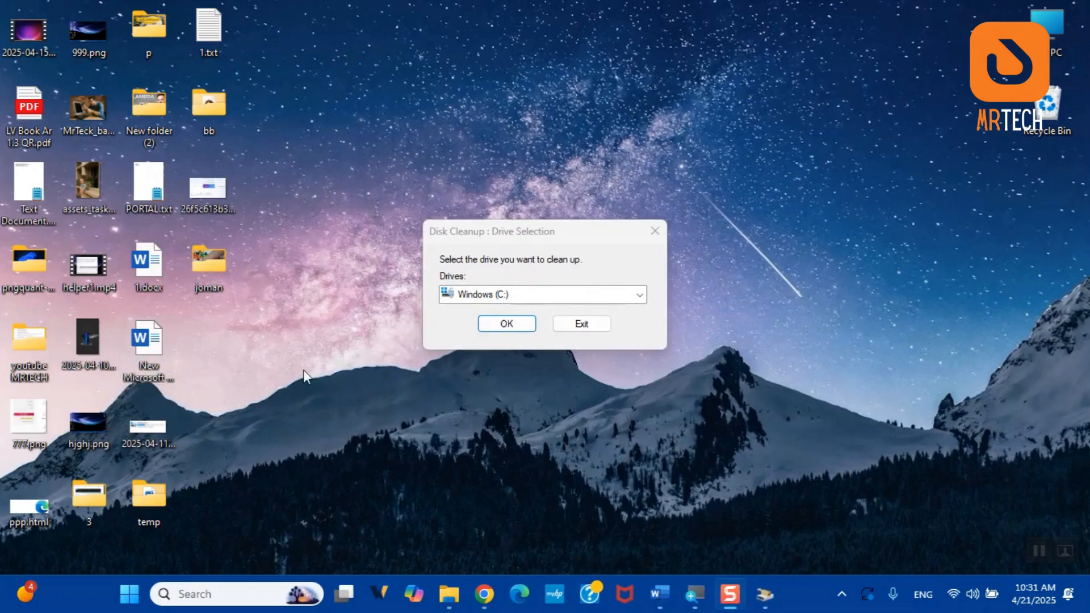
click(521, 328)
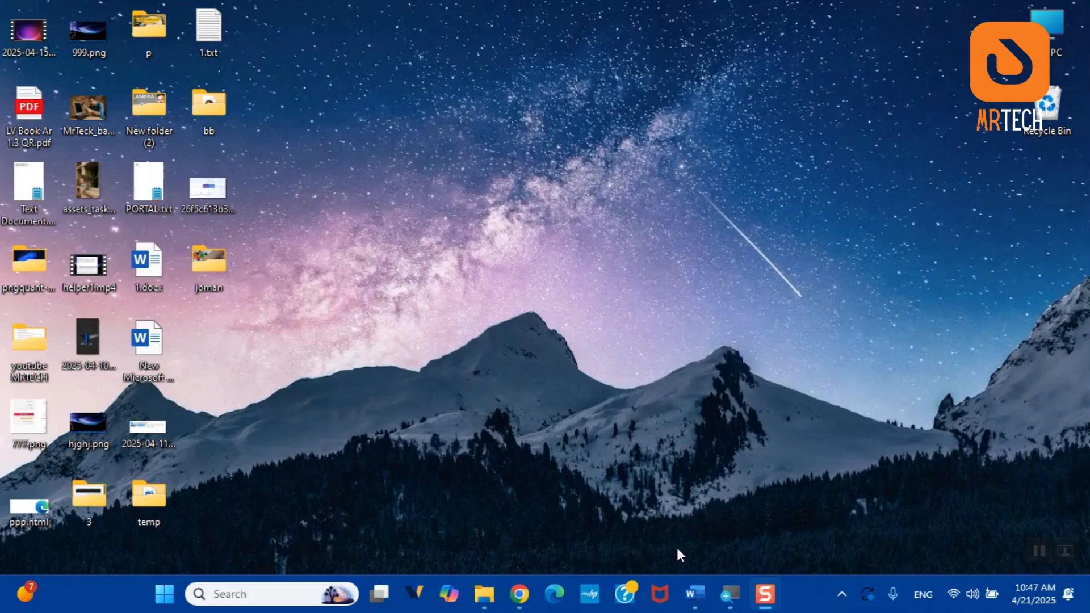
Find the restore point settings and open the system protection configuration of the Windows (C:) drive
click(163, 593)
text(restore)
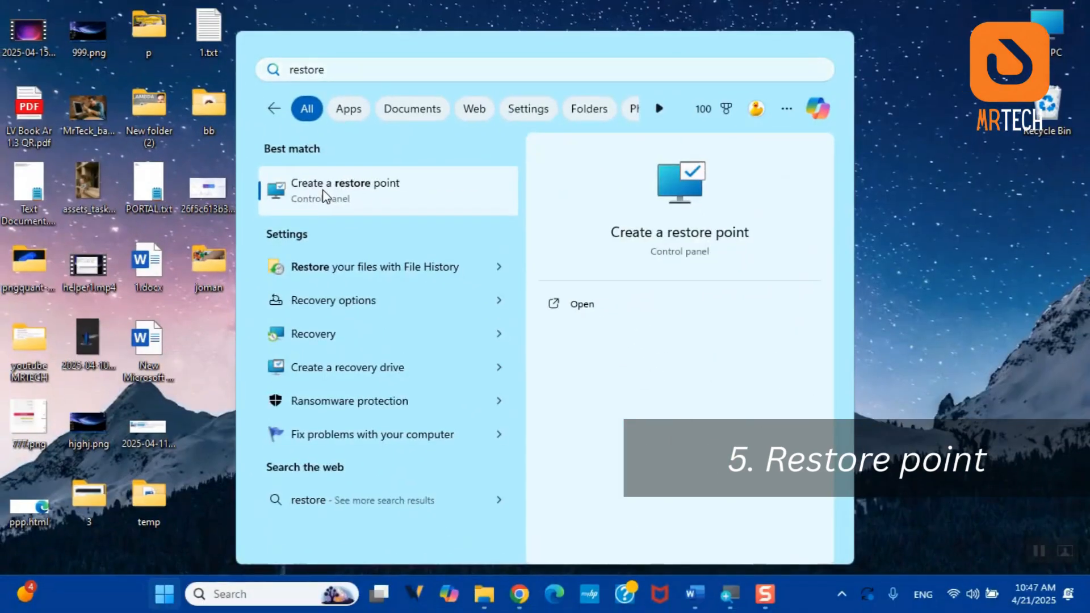
click(326, 192)
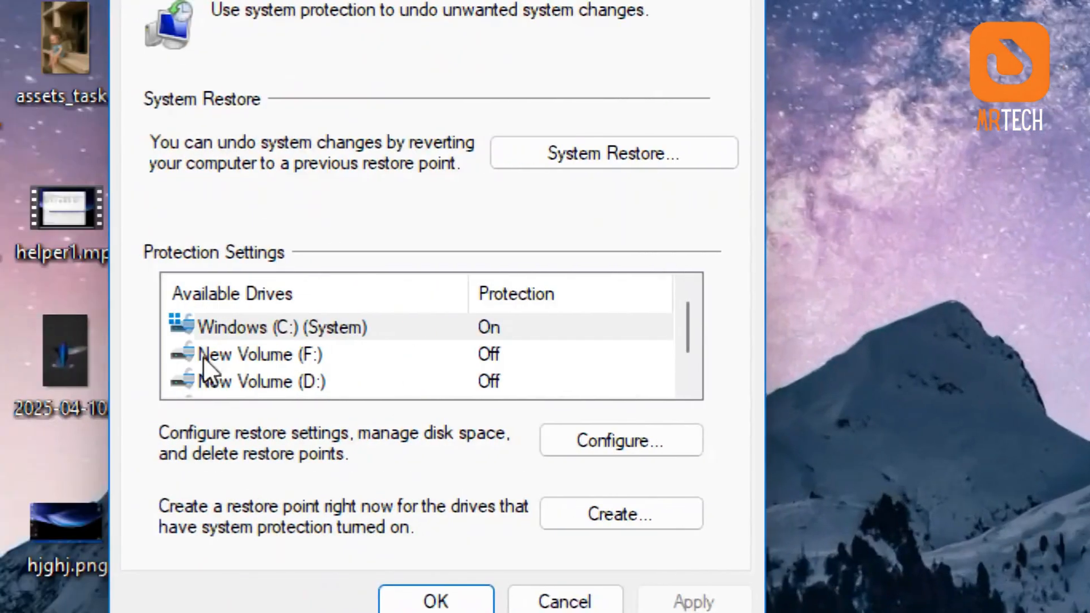
click(394, 329)
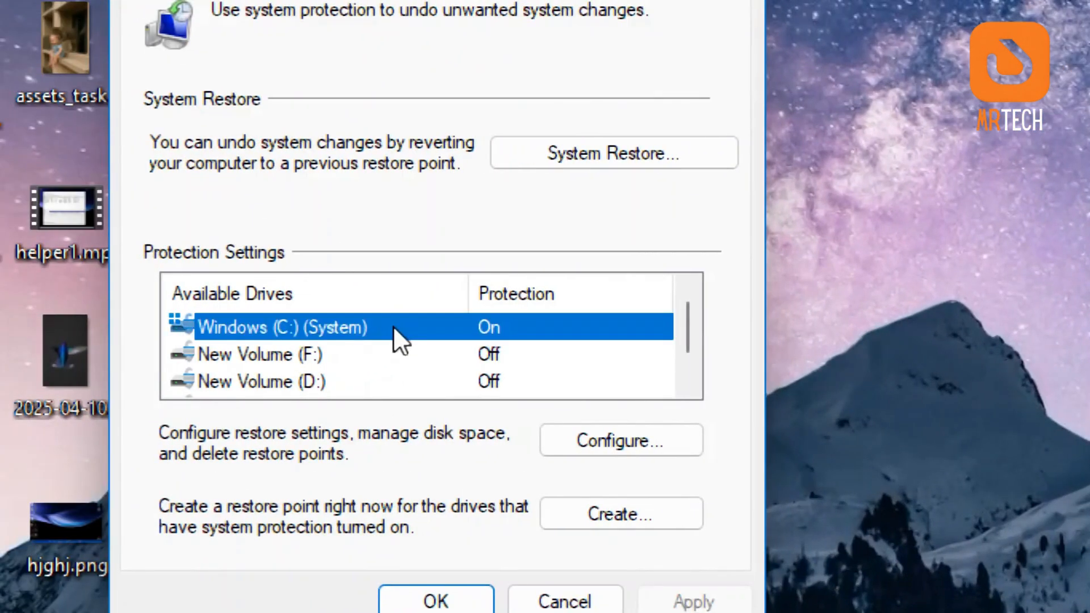
click(645, 454)
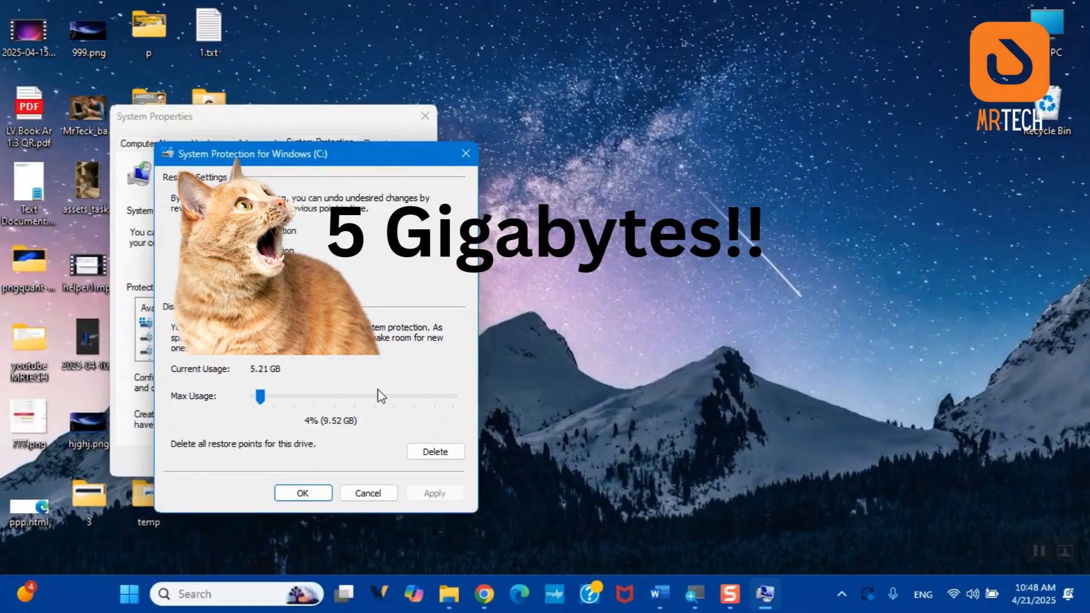
Delete all restore points for the Windows (C:) drive and close its protection settings
click(437, 451)
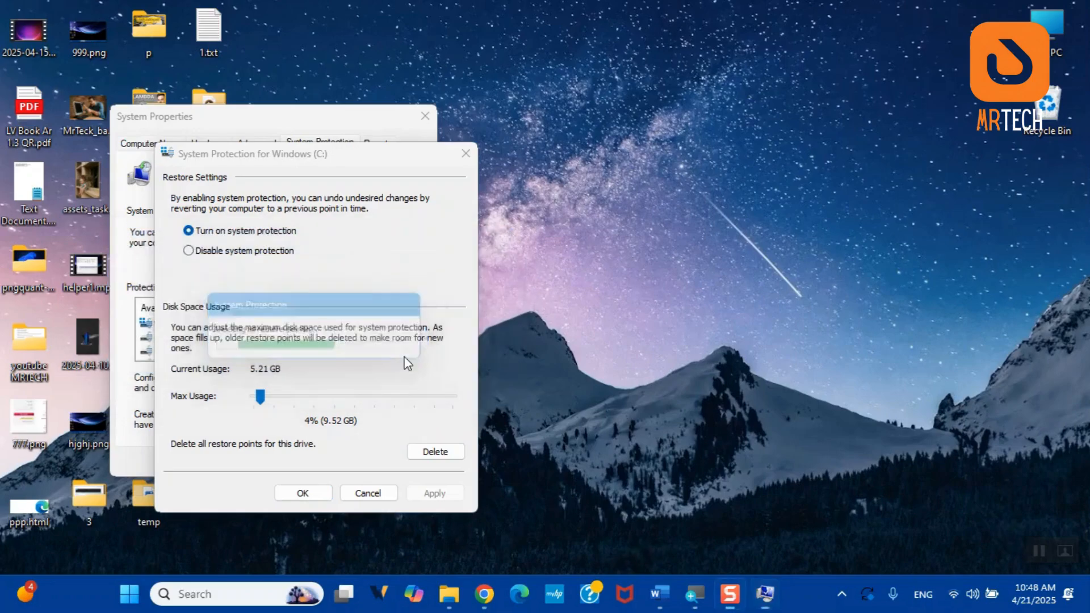
click(404, 337)
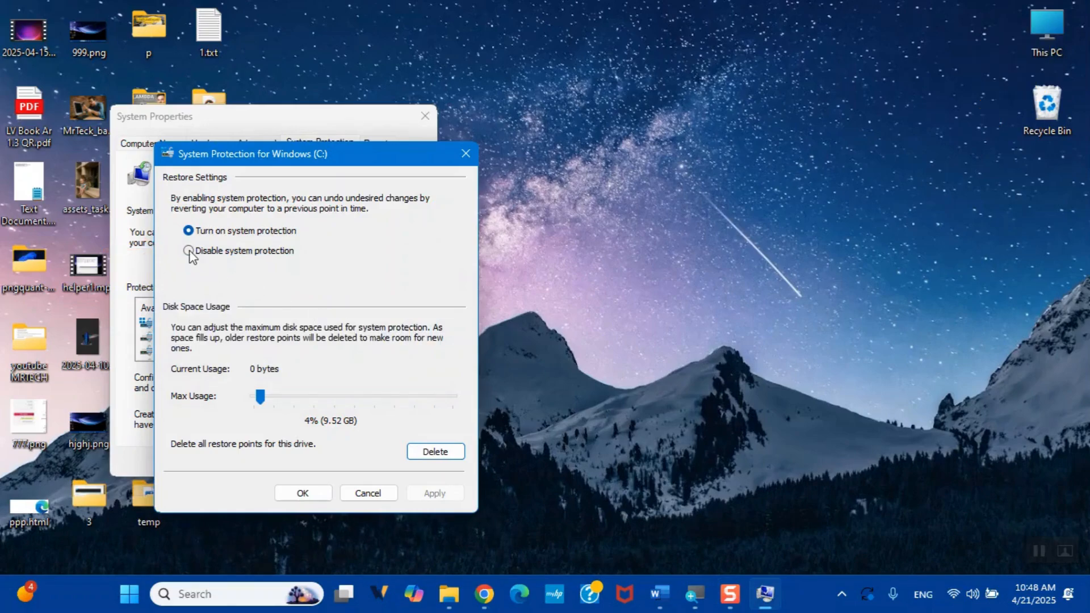
click(368, 493)
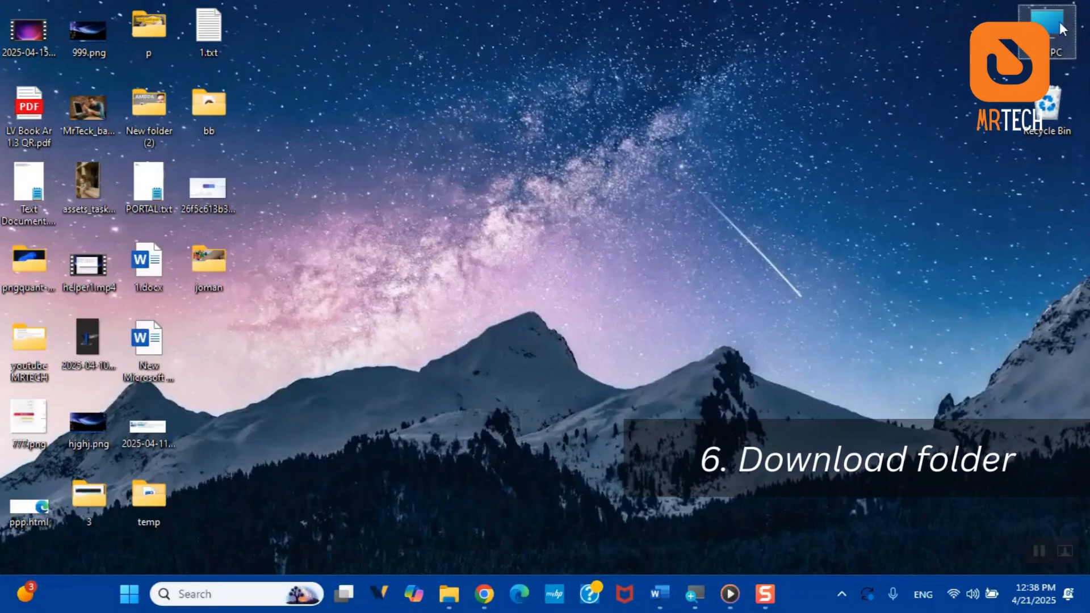
Open the Downloads folder and bring up the delete option for a group of last week's files, leaving without deleting
double_click(1059, 22)
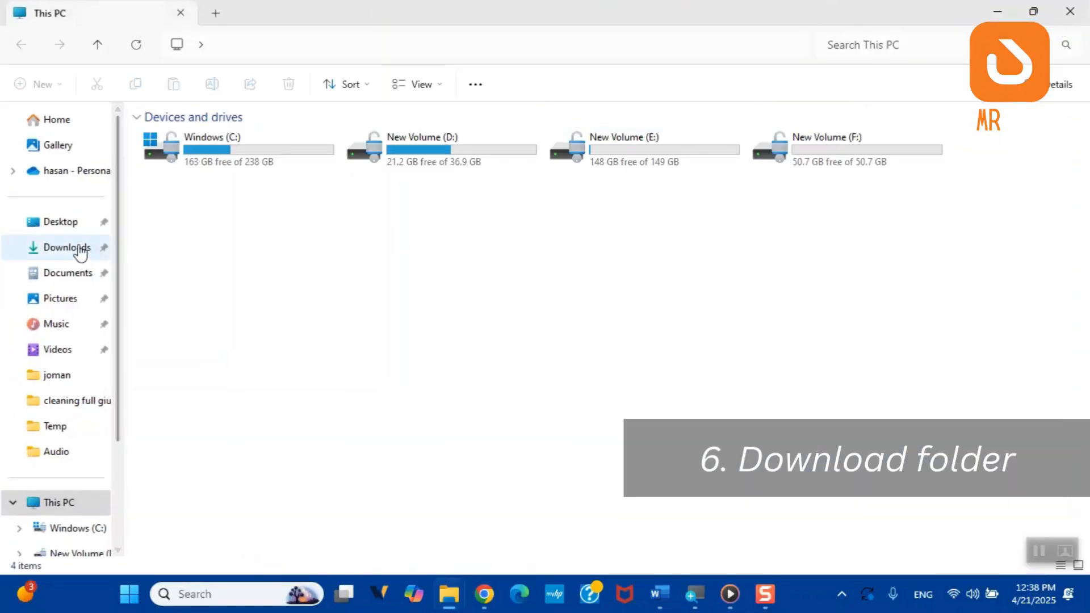
click(99, 263)
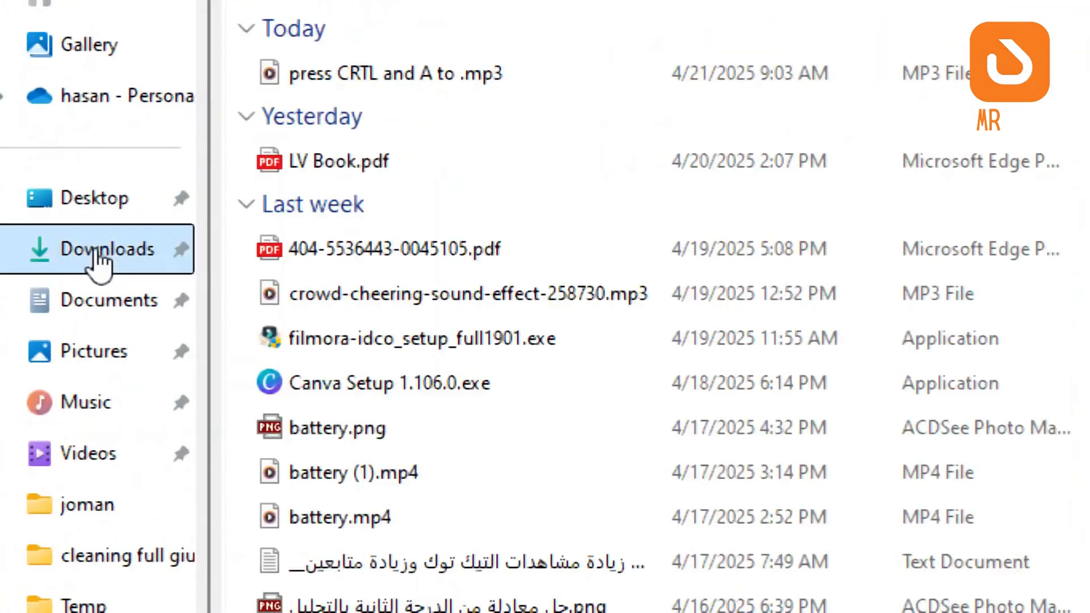
drag(703, 464, 260, 253)
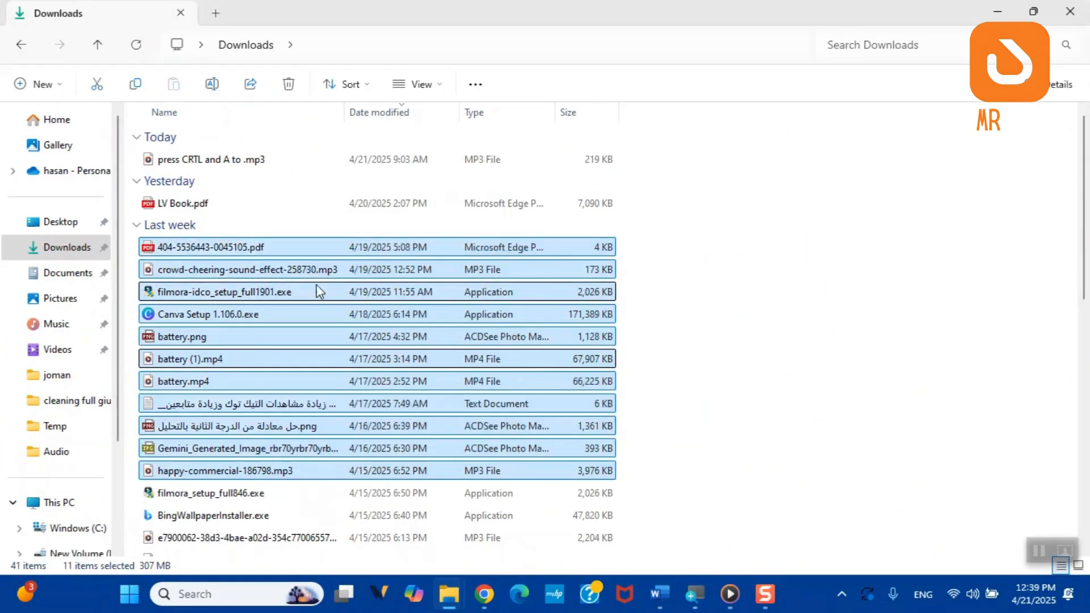
right_click(315, 286)
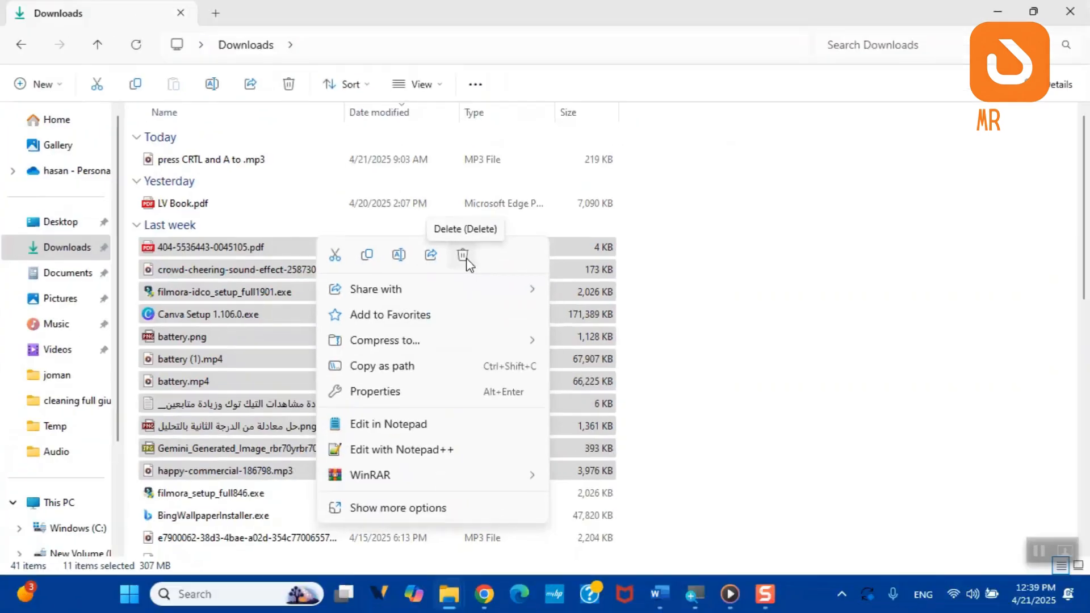
click(749, 270)
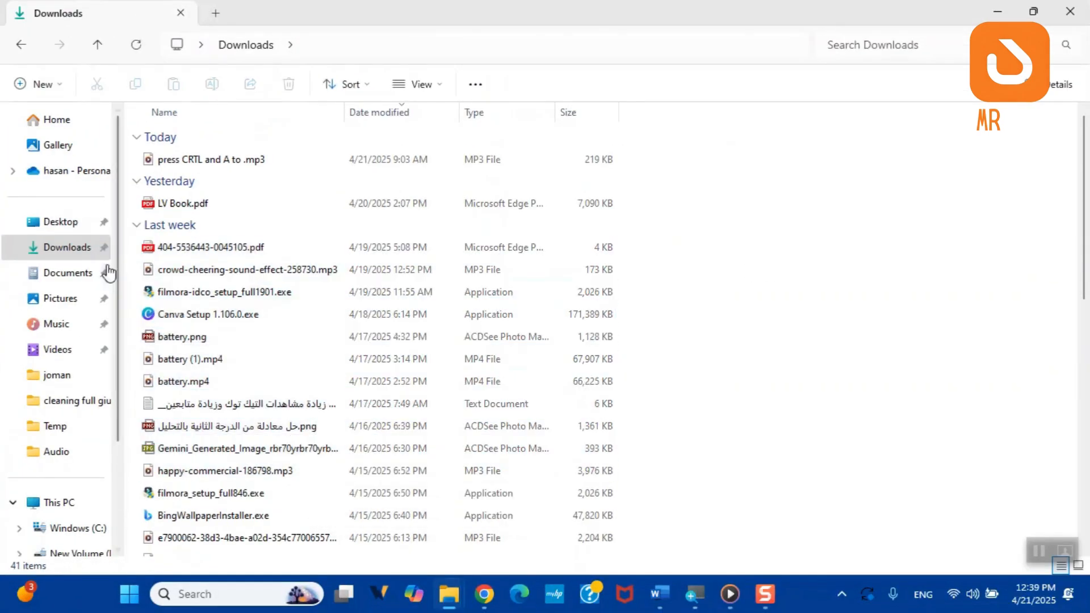
Look through the Documents, Pictures, Music and Videos folders for files that could be removed
click(78, 278)
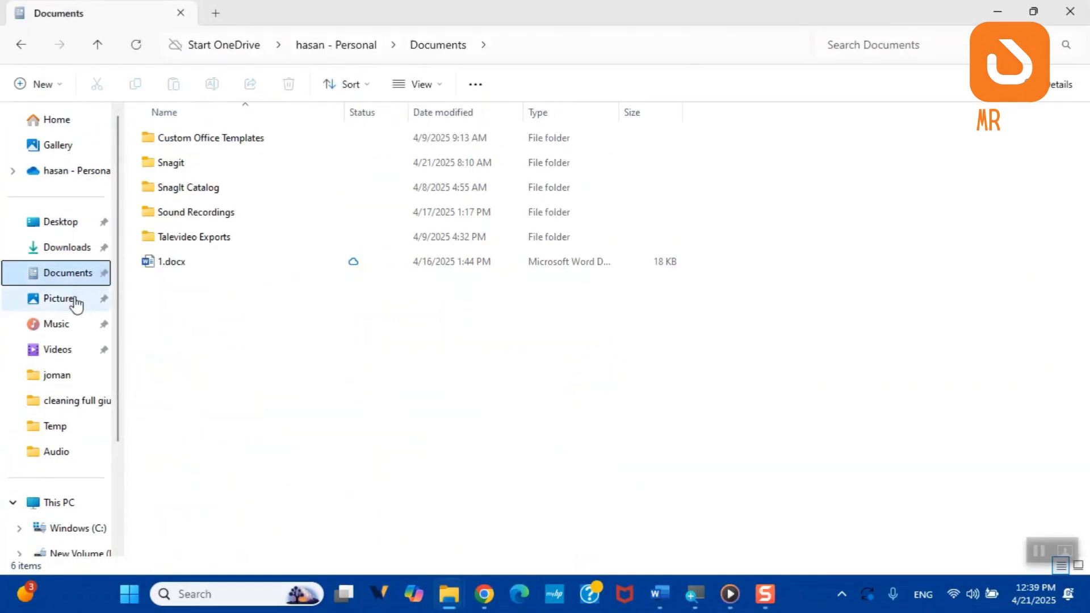
click(76, 302)
click(72, 324)
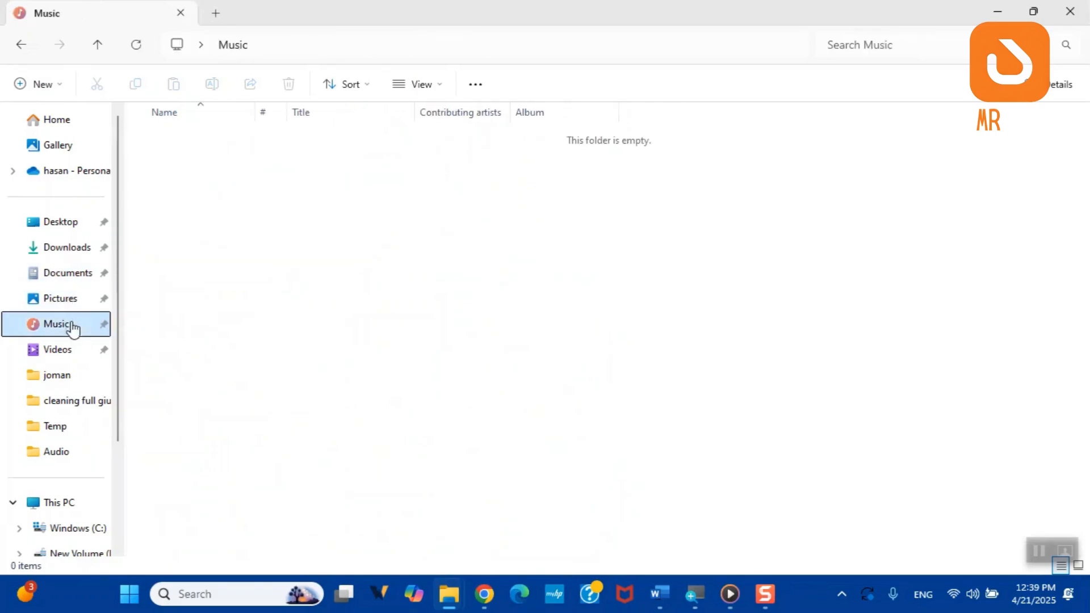
click(75, 352)
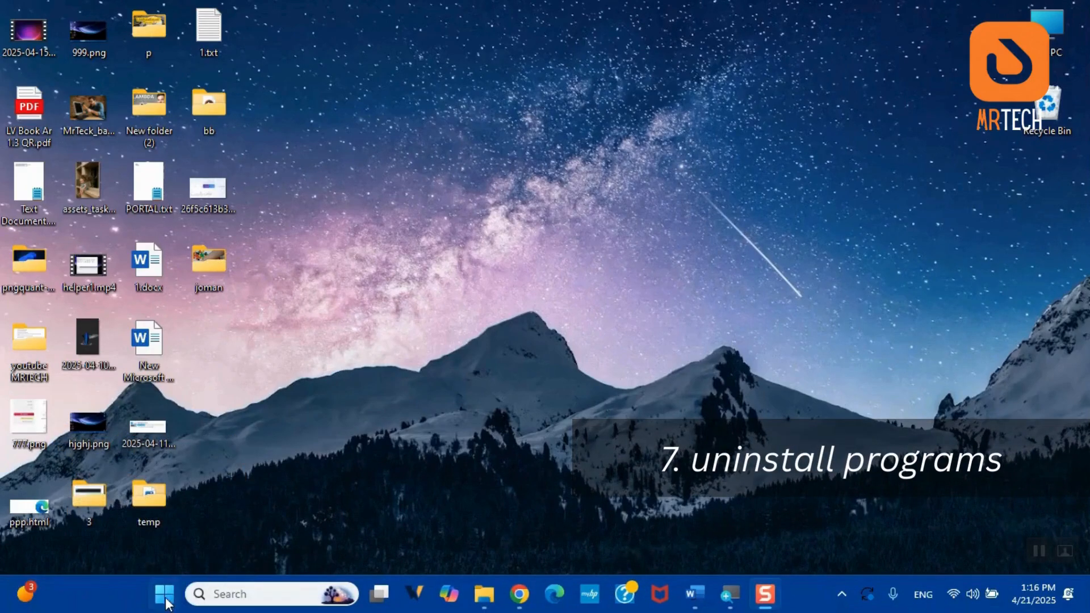
Open the Installed apps list in Settings and look through the installed programs
click(164, 593)
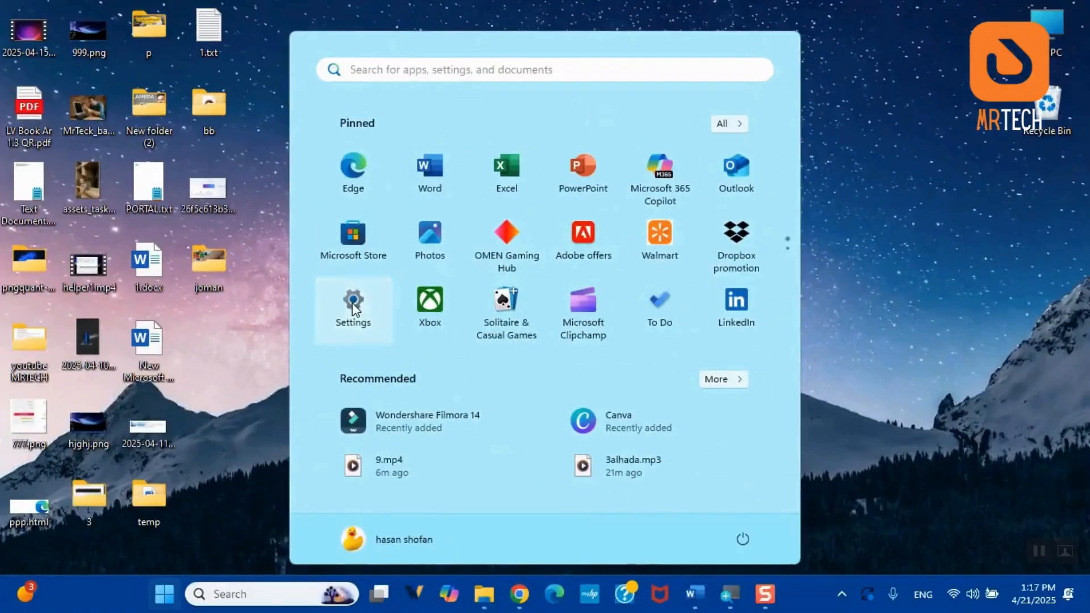
click(353, 307)
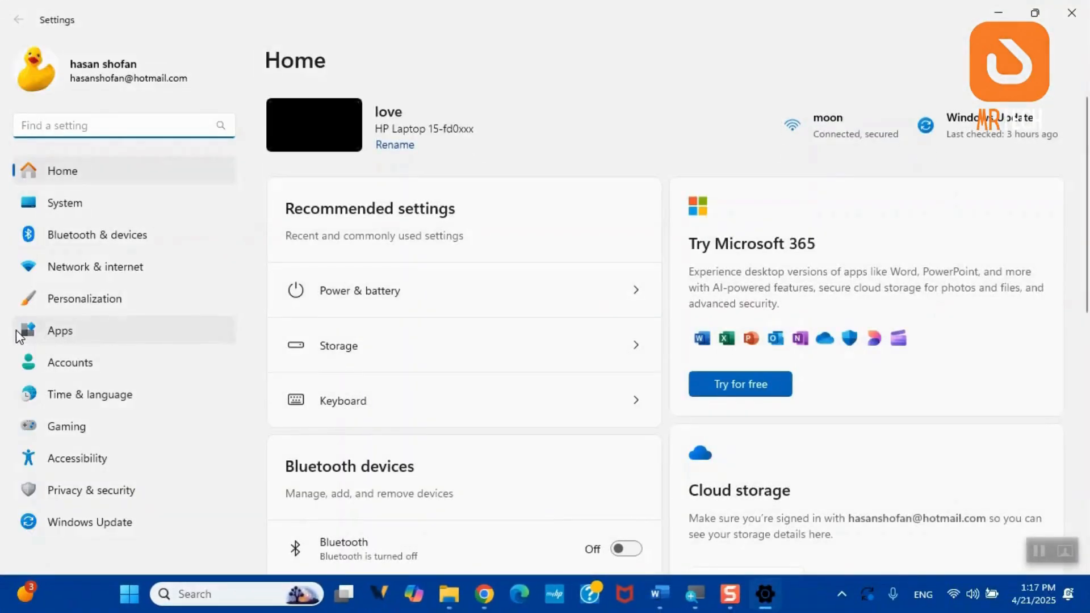
click(40, 335)
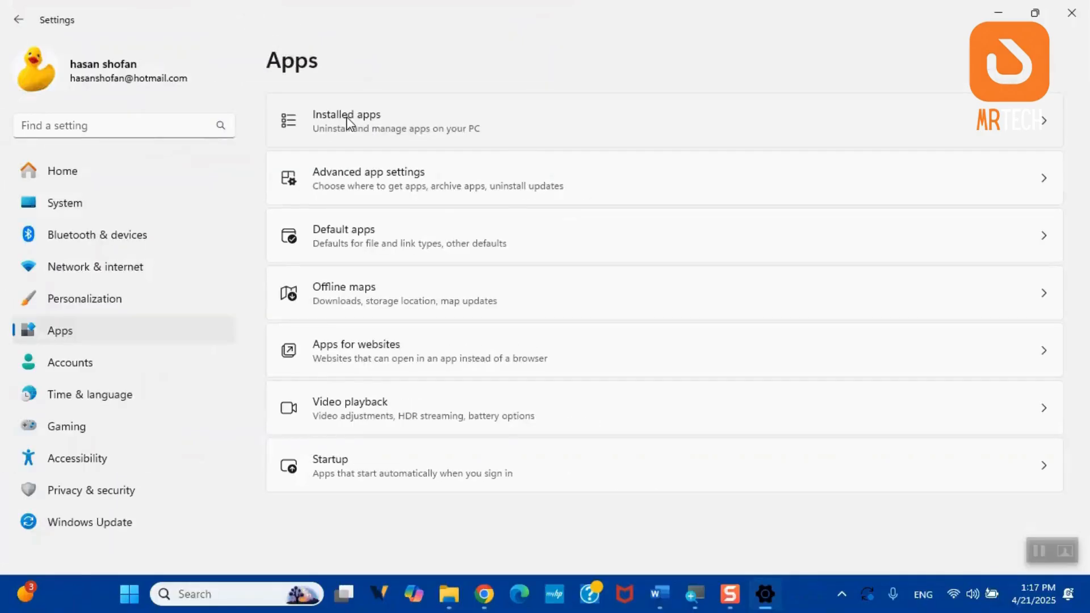
click(349, 123)
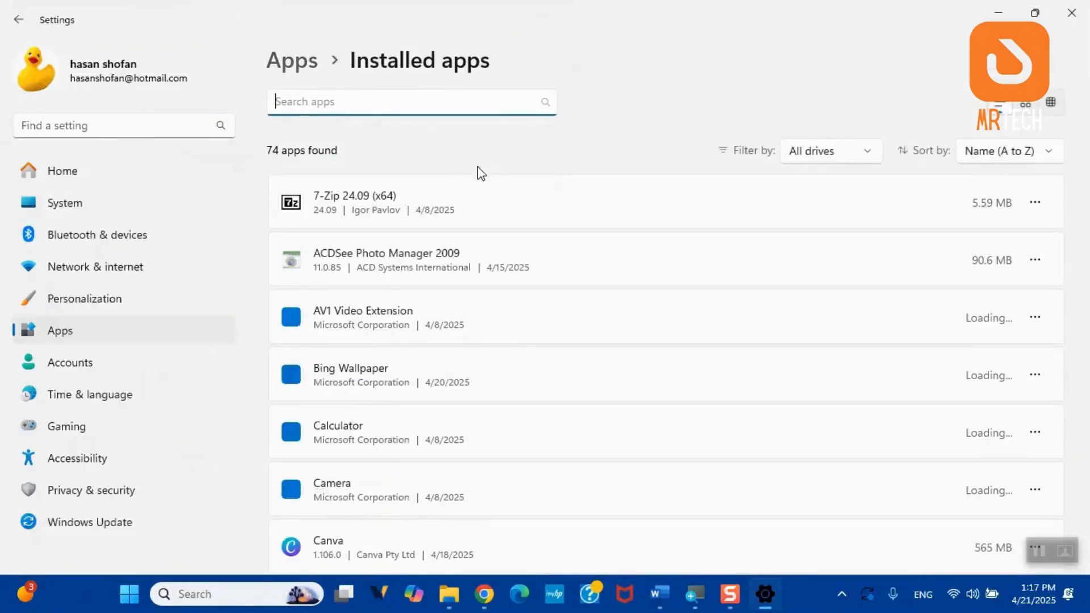
scroll(535, 379, down, 12)
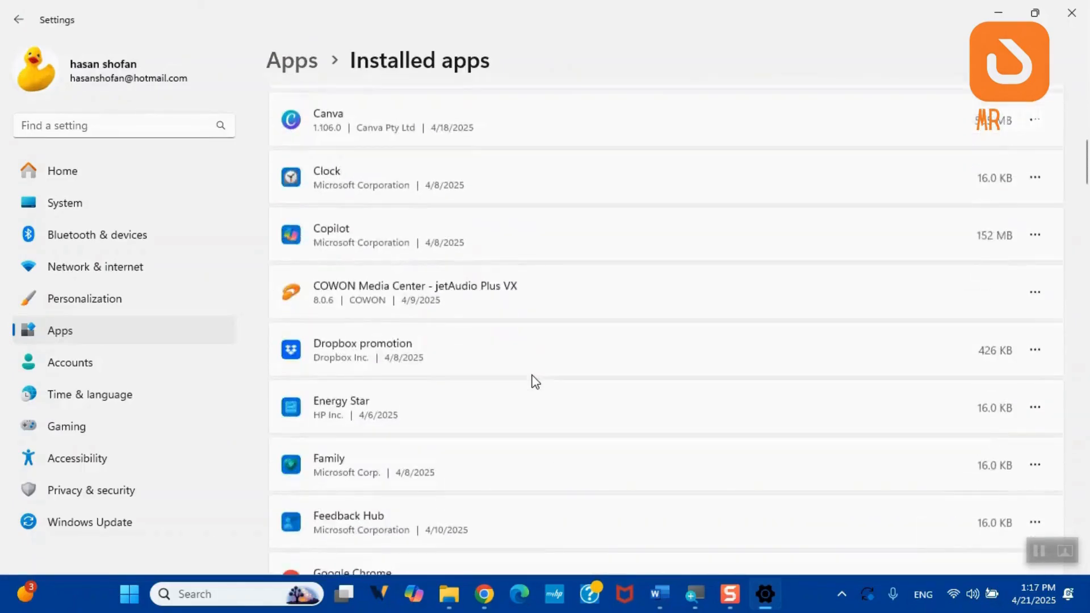
drag(1085, 218, 1074, 87)
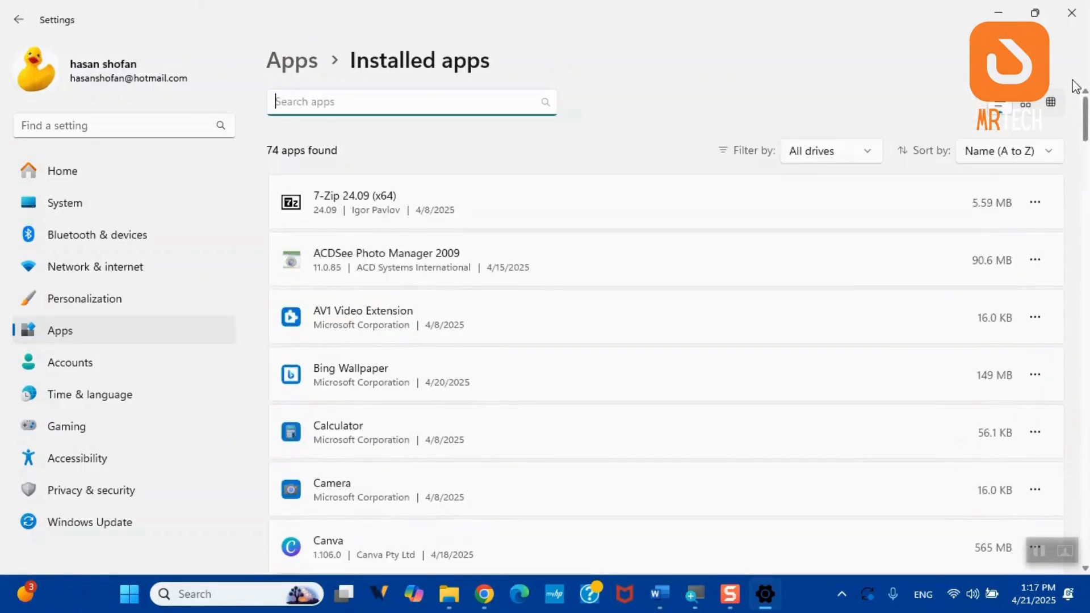
Sort the installed apps by Size (Large to small) and open the available actions for the largest app
click(1026, 151)
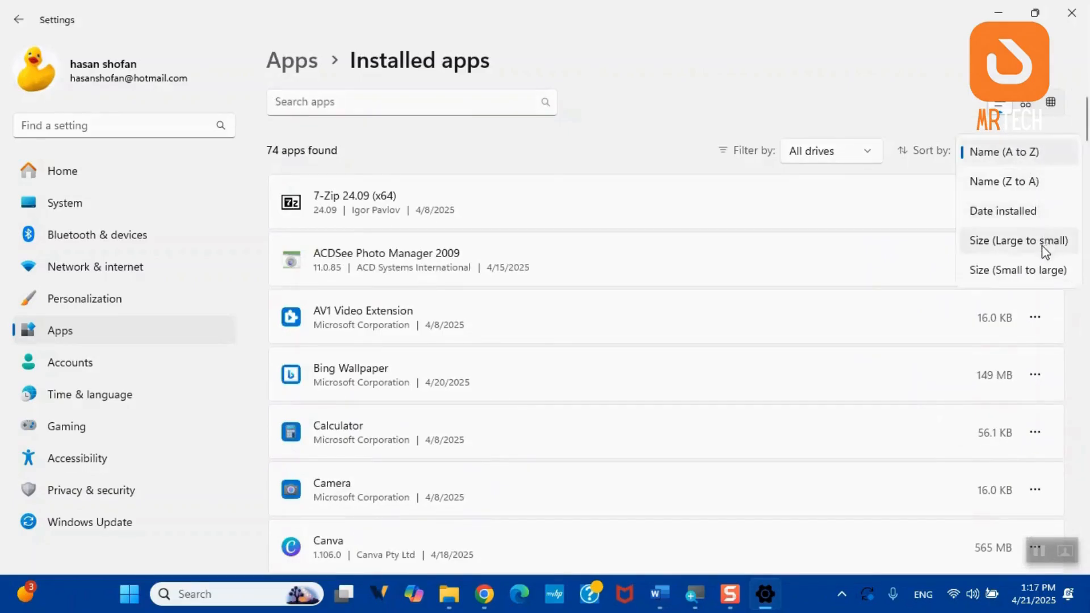
click(1022, 241)
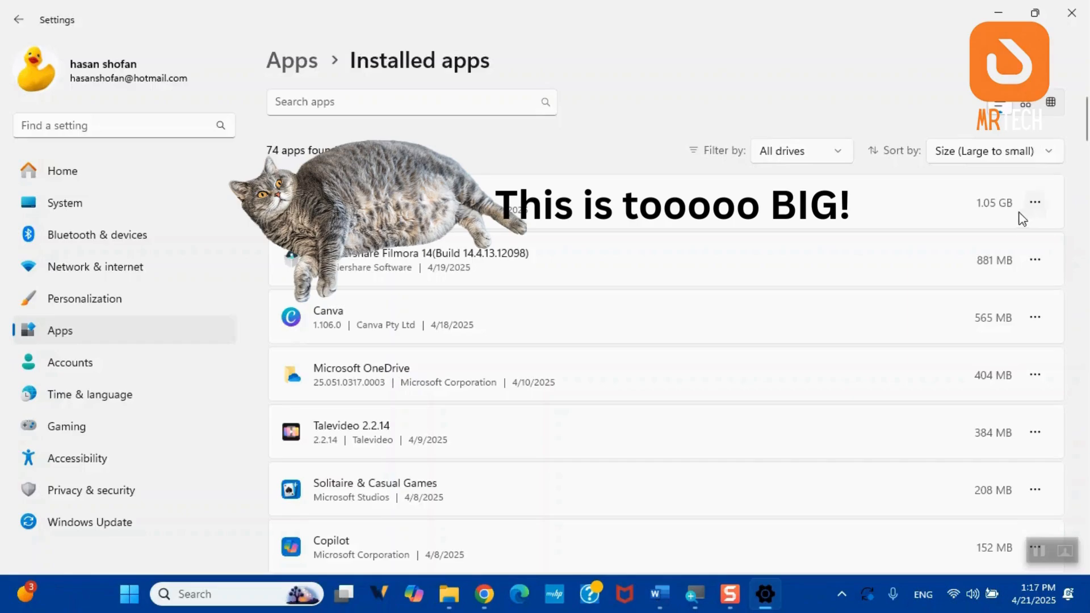
click(1043, 209)
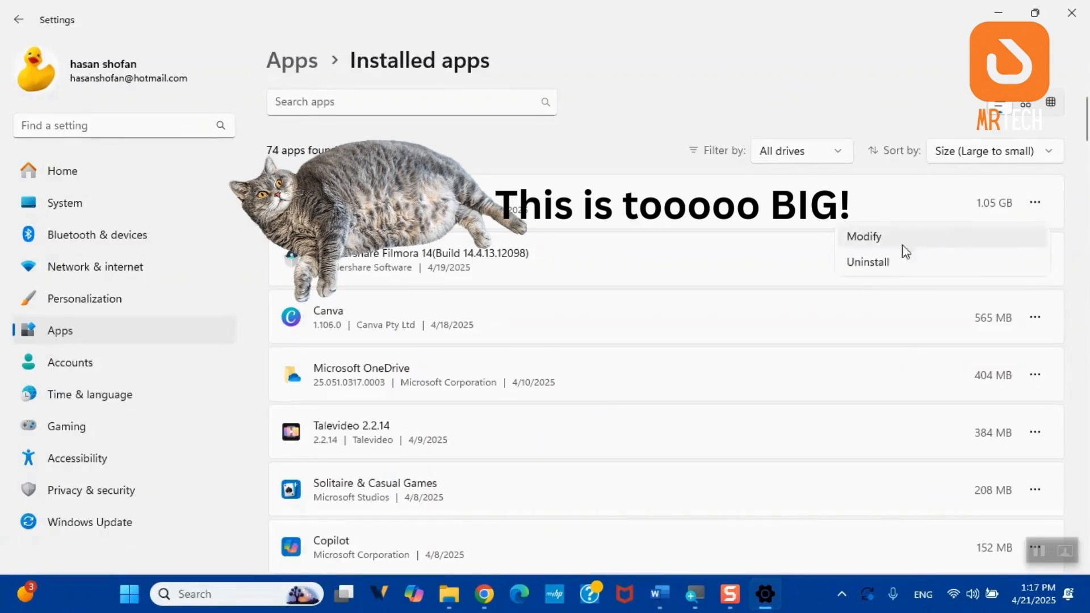